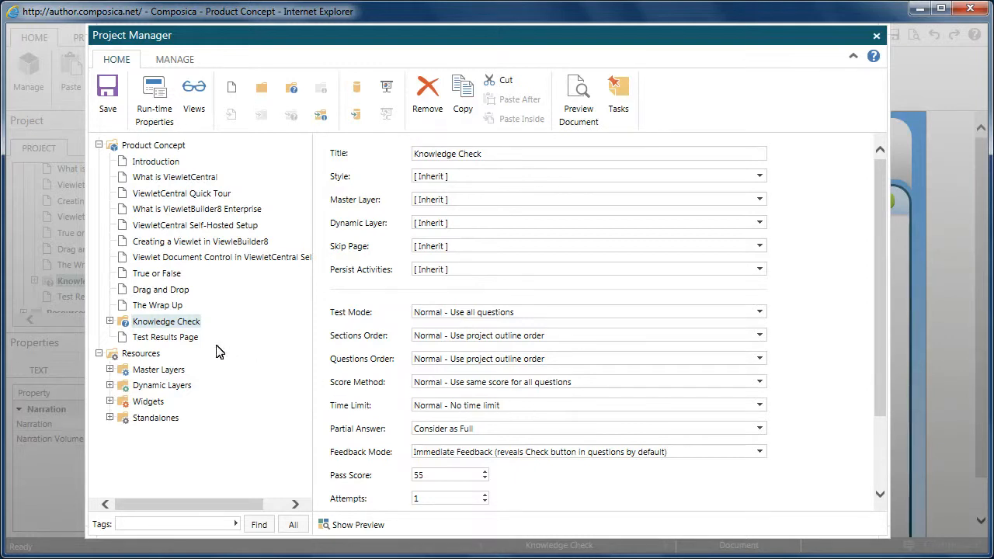
Open the Knowledge Check test for editing and bring up the mind game picker
{"action": "double_click", "coordinate": [184, 322]}
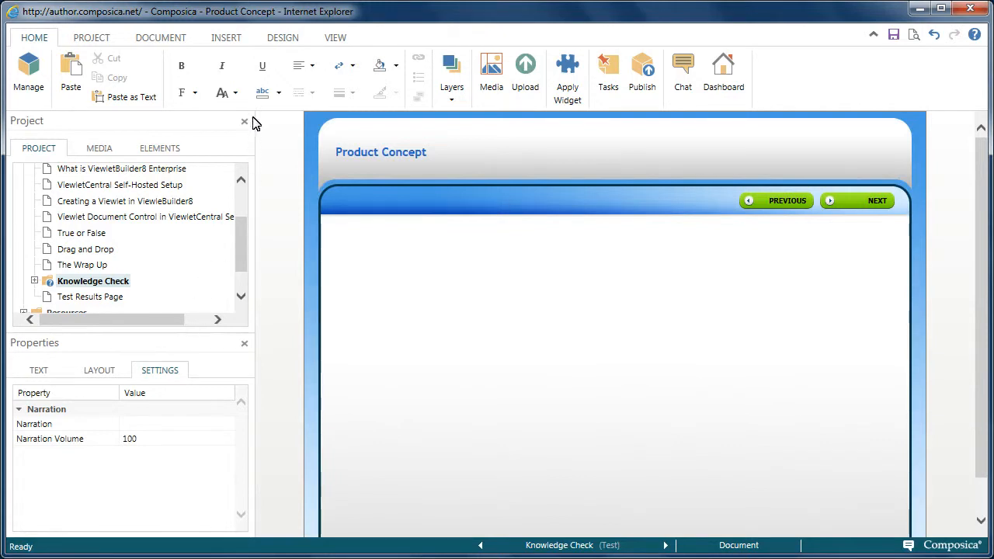
{"action": "left_click", "coordinate": [229, 38]}
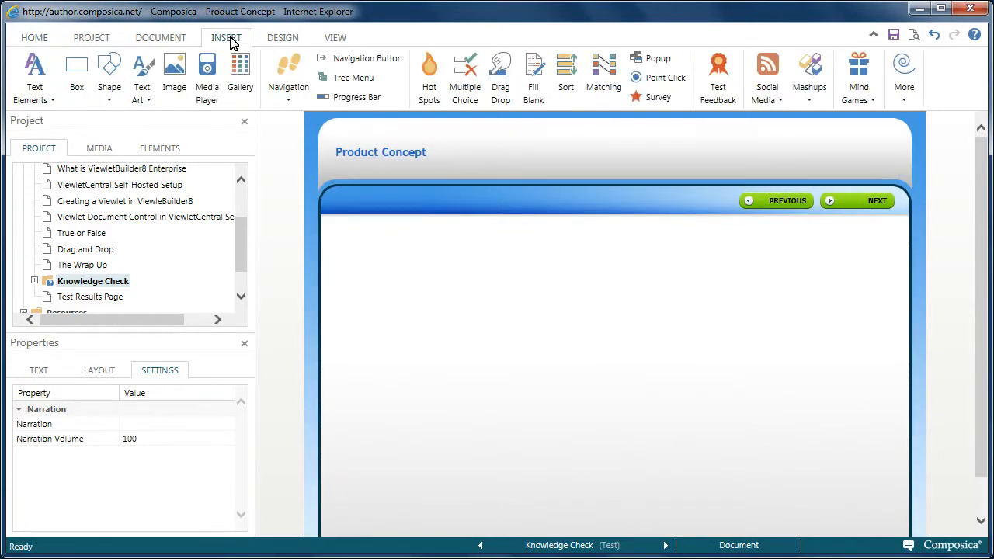
{"action": "left_click", "coordinate": [855, 90]}
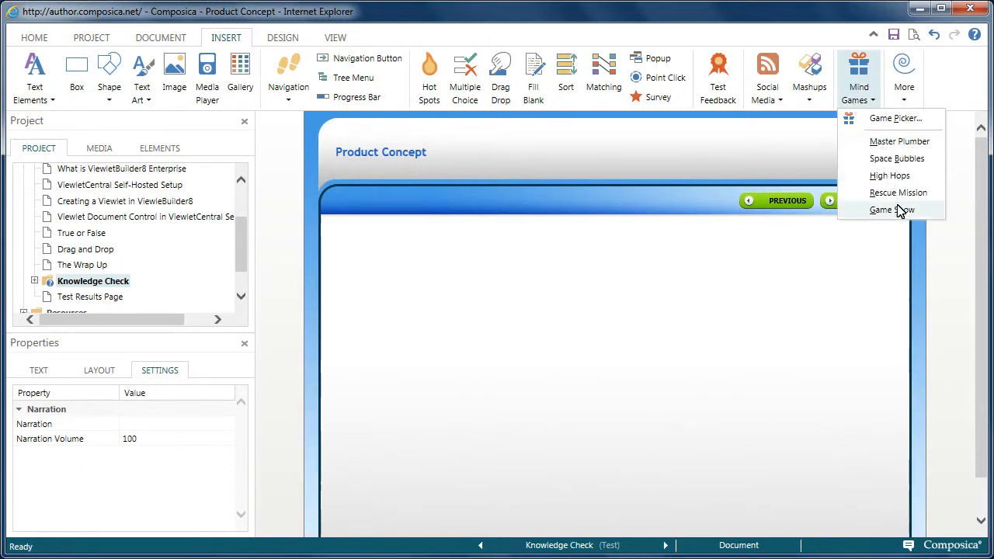
{"action": "left_click", "coordinate": [924, 121]}
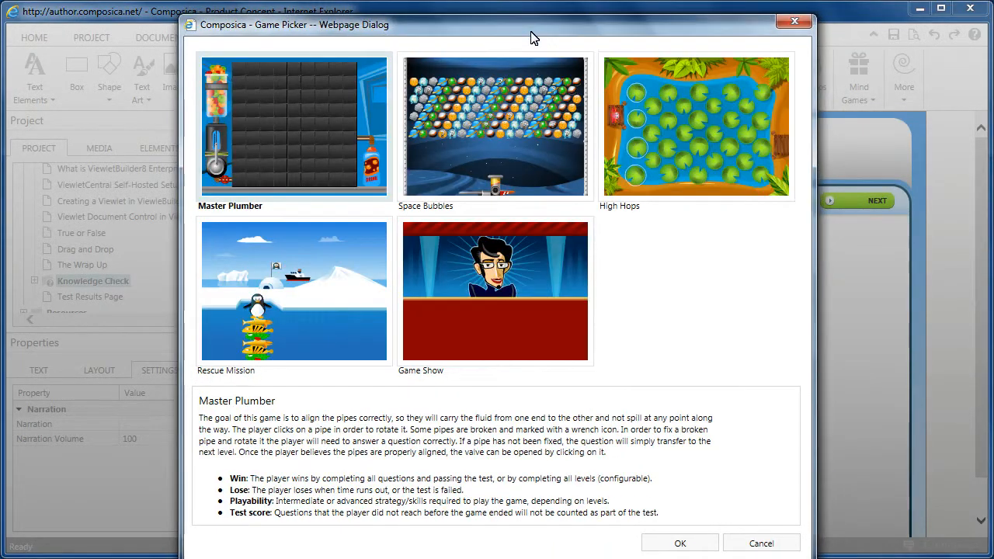
Review the Space Bubbles and High Hops descriptions, and insert the Master Plumber game into the Knowledge Check test
{"action": "left_click_drag", "start_coordinate": [533, 38], "coordinate": [534, 35]}
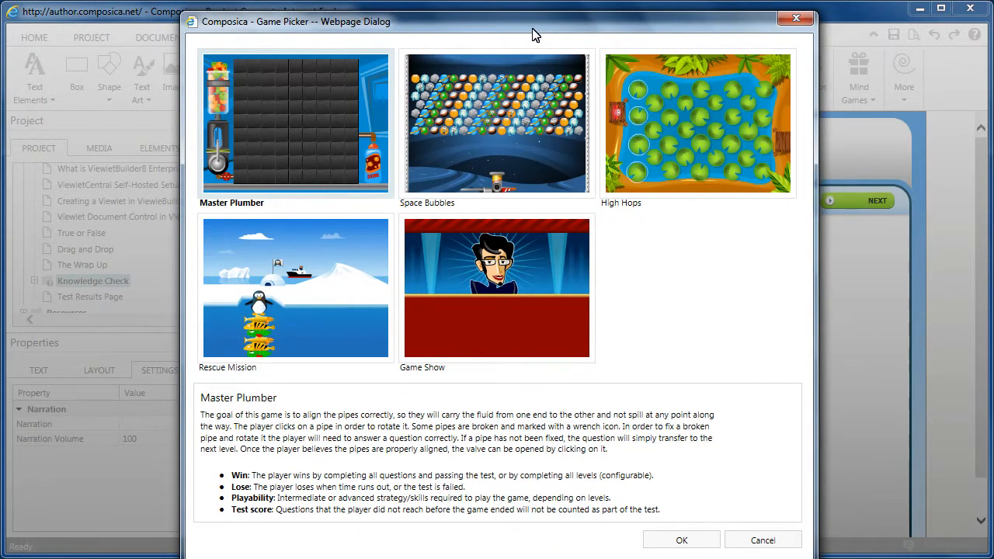
{"action": "left_click", "coordinate": [560, 145]}
{"action": "left_click", "coordinate": [693, 160]}
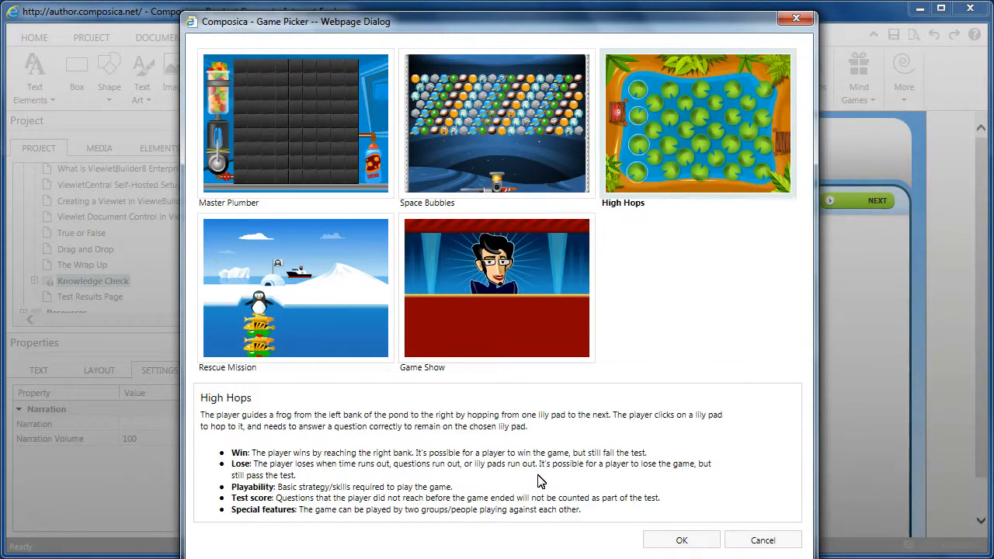
{"action": "left_click", "coordinate": [321, 129]}
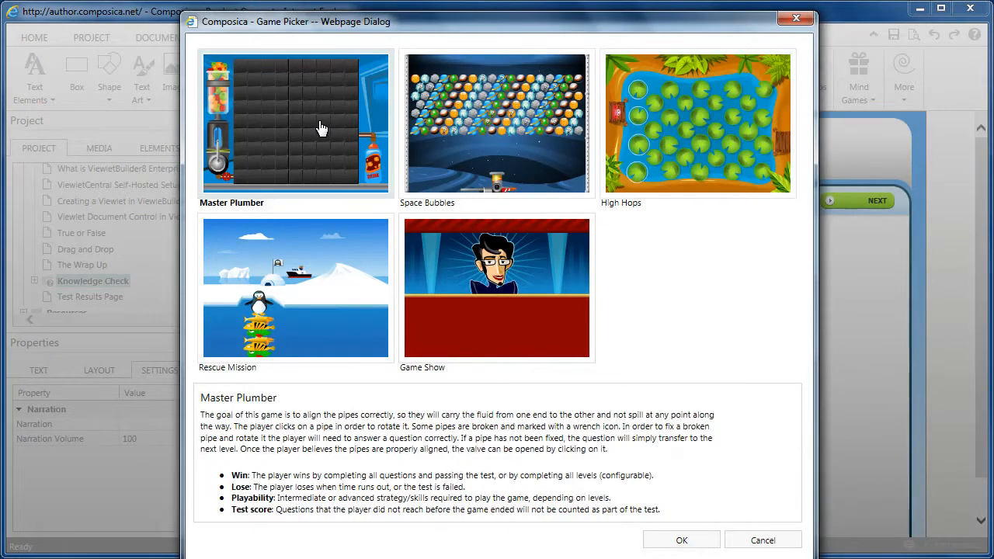
{"action": "left_click", "coordinate": [682, 541]}
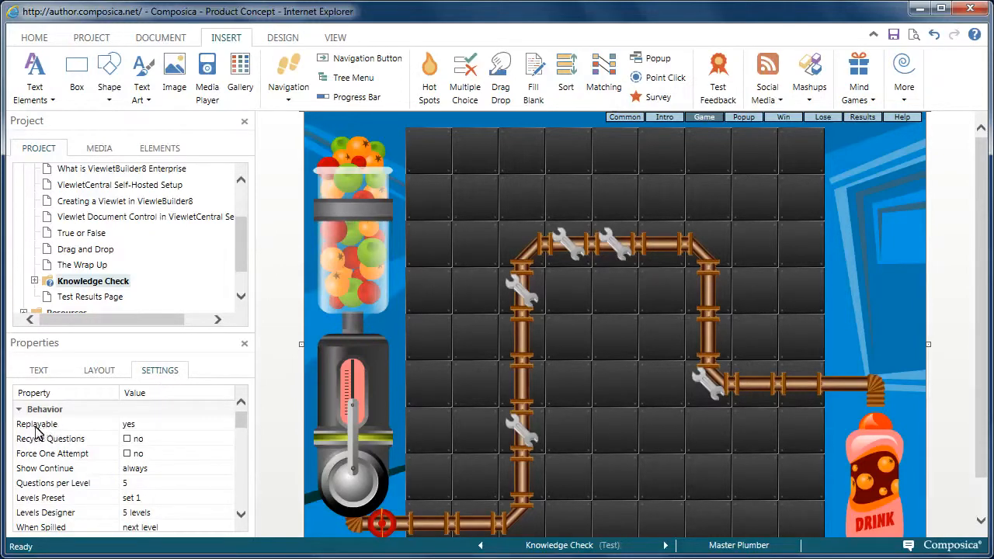
Enable Recycle Questions for the Master Plumber game
{"action": "left_click_drag", "start_coordinate": [240, 419], "coordinate": [240, 413]}
{"action": "left_click", "coordinate": [127, 440]}
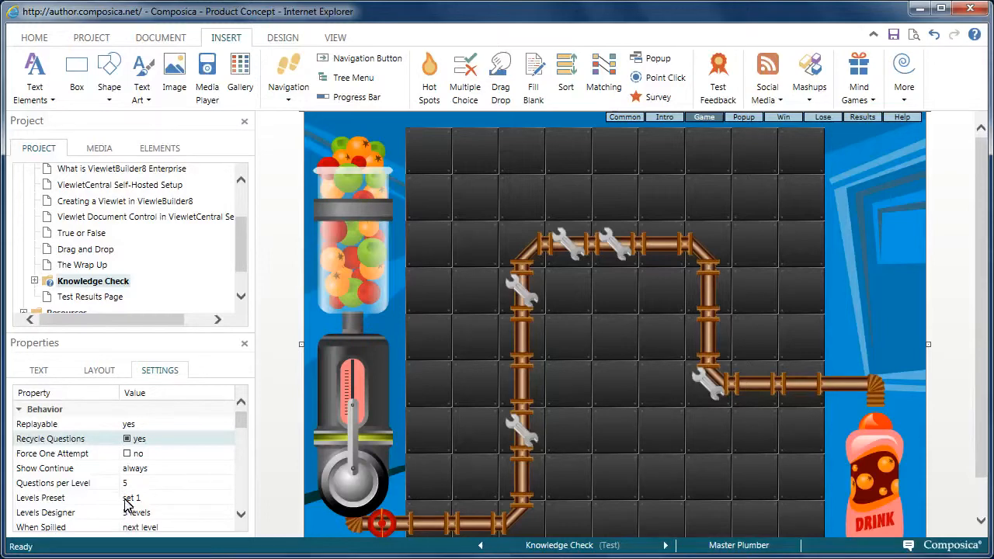
In Level 01 of the levels designer, replace a vertical pipe in the third column with a Y-junction, add a dead-end piece beside it, and save
{"action": "left_click_drag", "start_coordinate": [241, 420], "coordinate": [236, 429]}
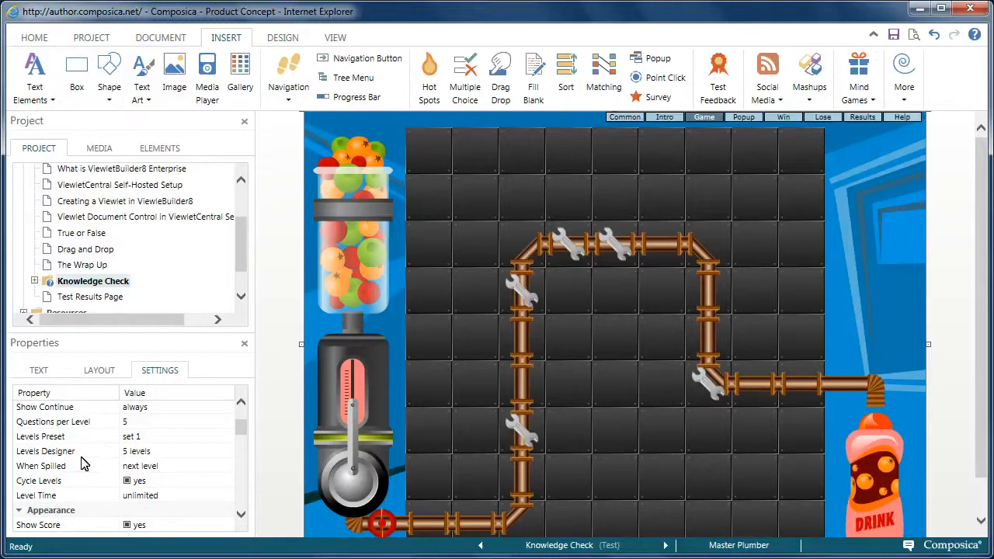
{"action": "double_click", "coordinate": [140, 456]}
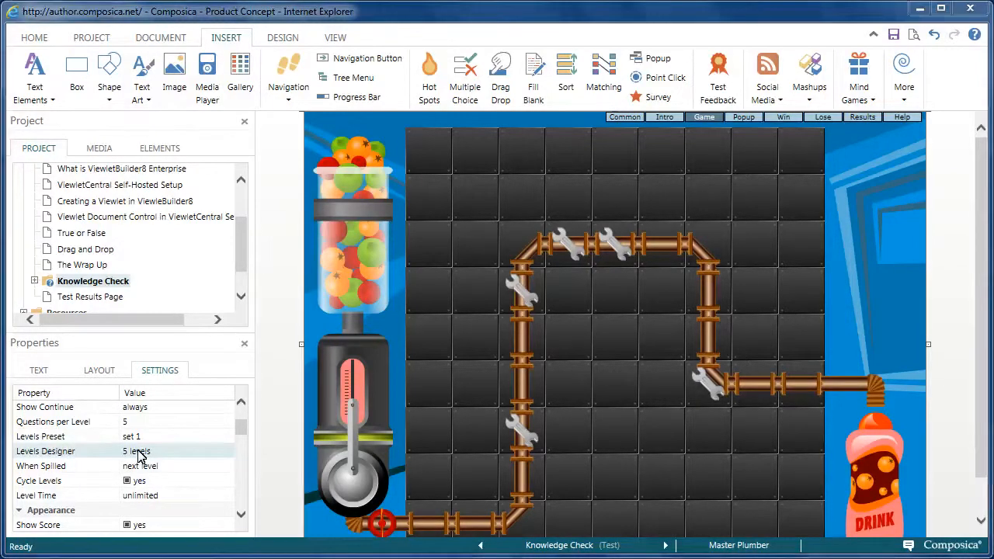
{"action": "left_click_drag", "start_coordinate": [534, 70], "coordinate": [542, 25]}
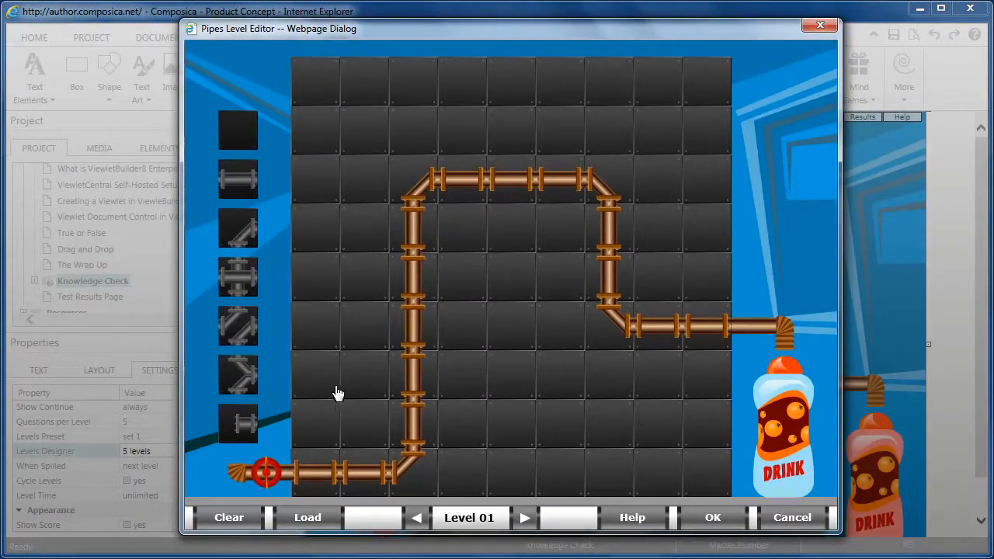
{"action": "left_click", "coordinate": [239, 381]}
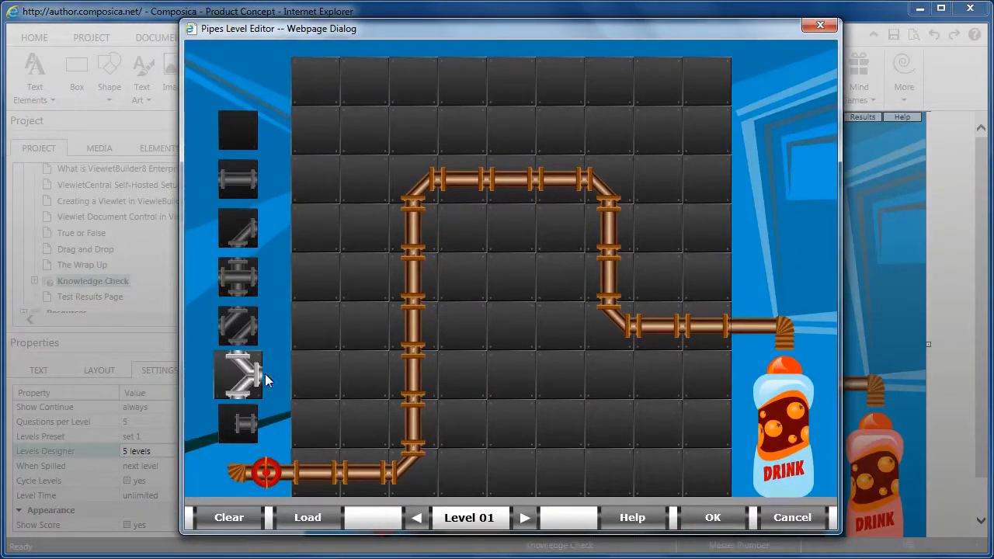
{"action": "left_click", "coordinate": [412, 376]}
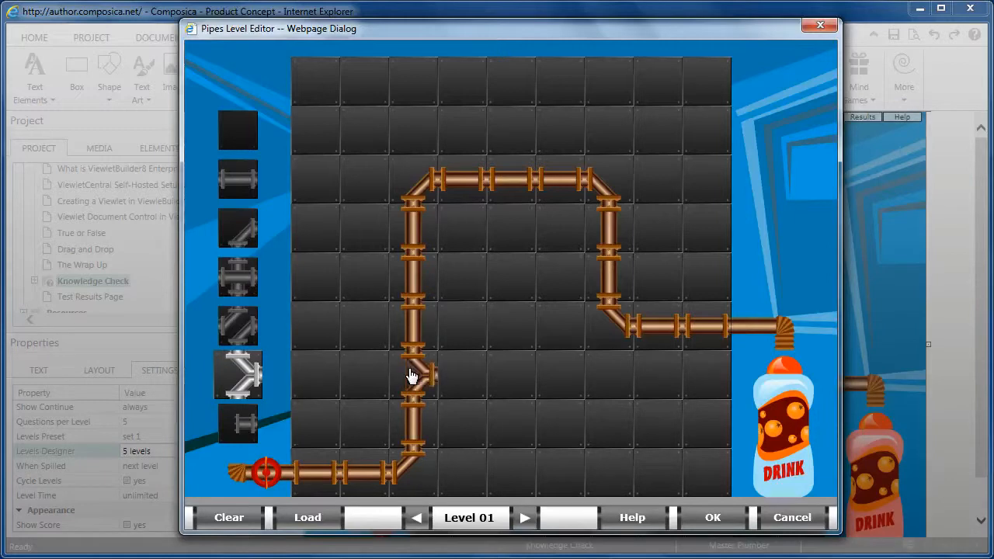
{"action": "left_click", "coordinate": [241, 424]}
{"action": "left_click", "coordinate": [458, 379]}
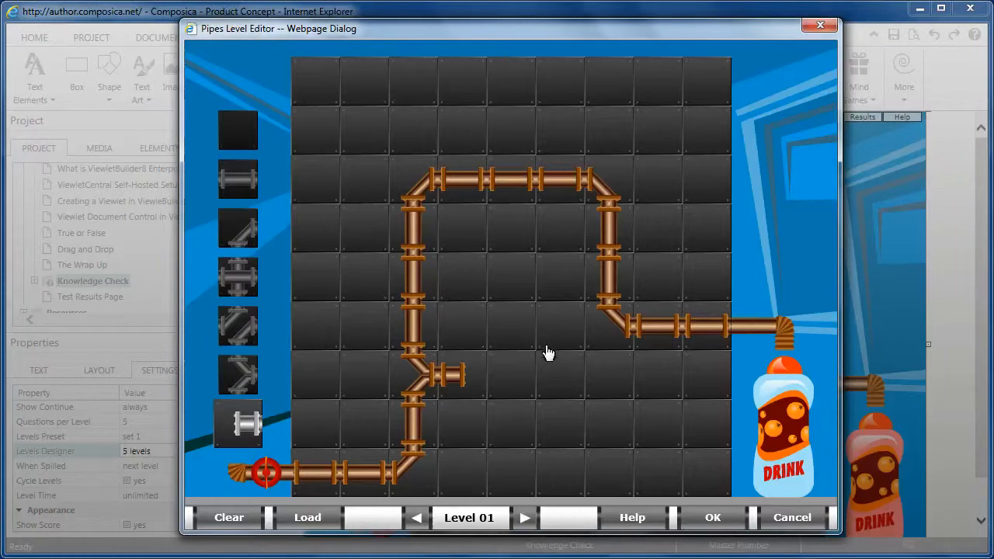
{"action": "left_click", "coordinate": [713, 517]}
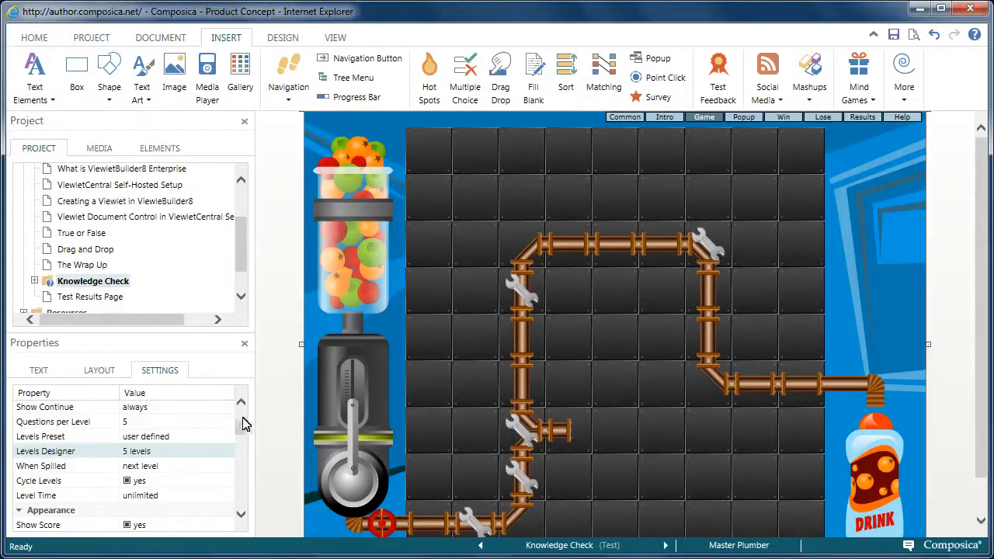
Set the game's machine type to ice cream
{"action": "left_click_drag", "start_coordinate": [244, 432], "coordinate": [175, 433]}
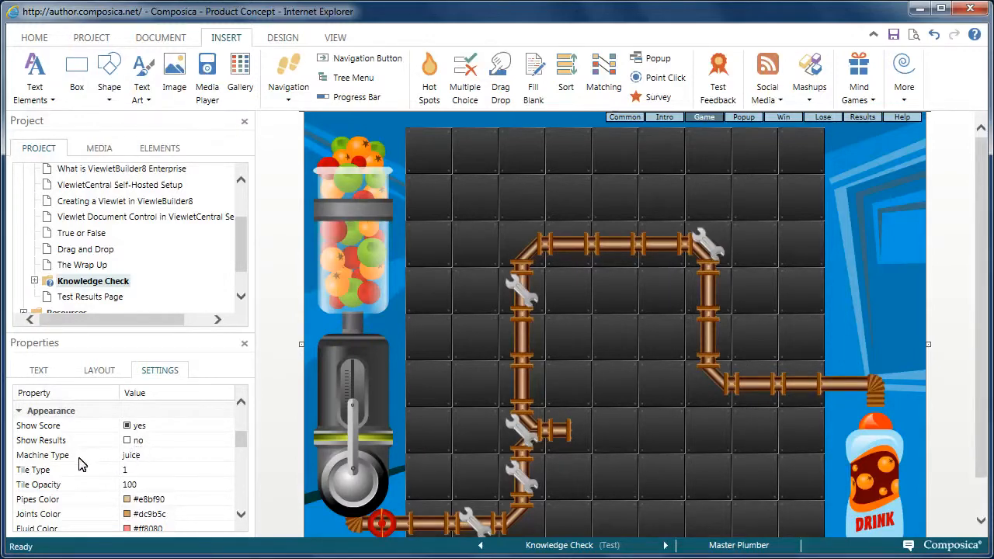
{"action": "left_click", "coordinate": [131, 457]}
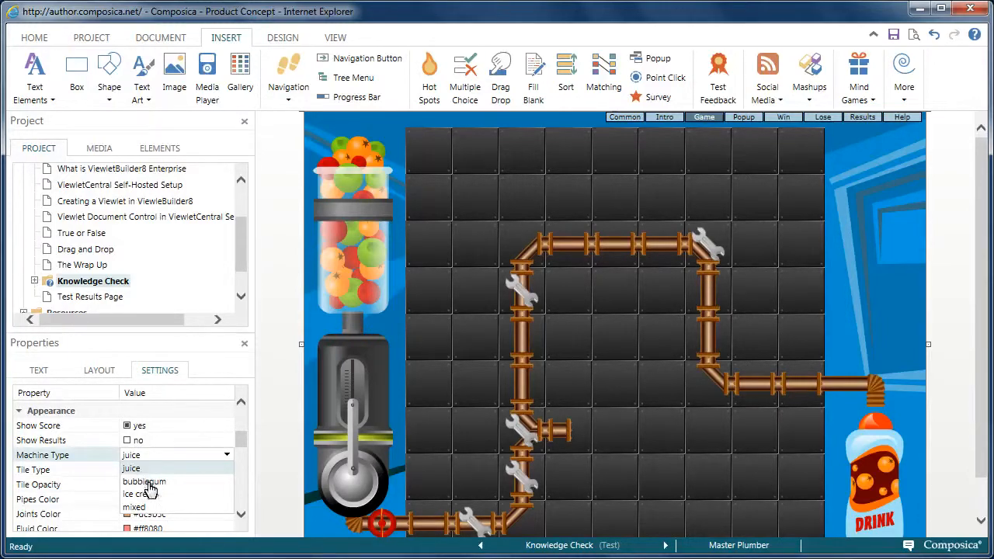
{"action": "left_click", "coordinate": [144, 494]}
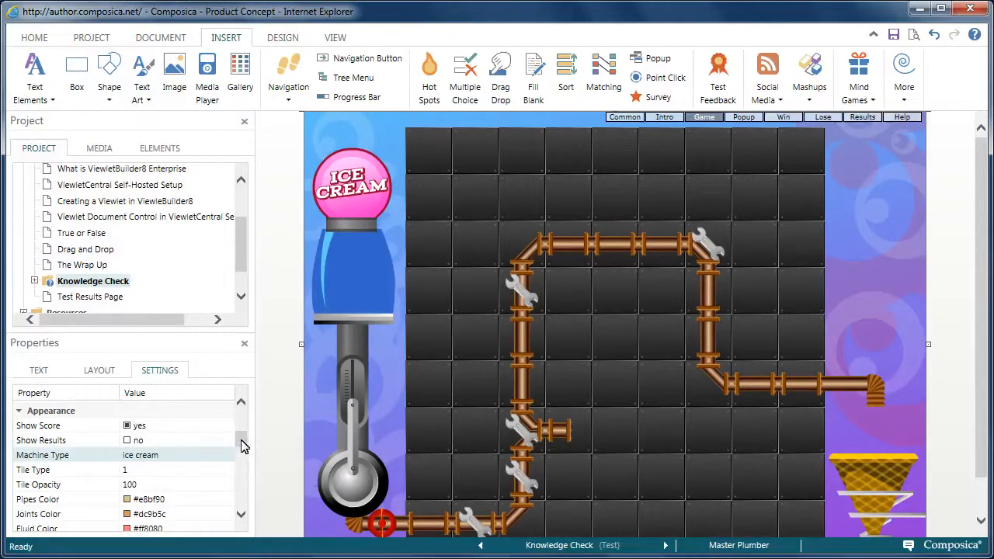
Set the game's fluid color to white and choose its liquid speed
{"action": "left_click_drag", "start_coordinate": [241, 447], "coordinate": [163, 455]}
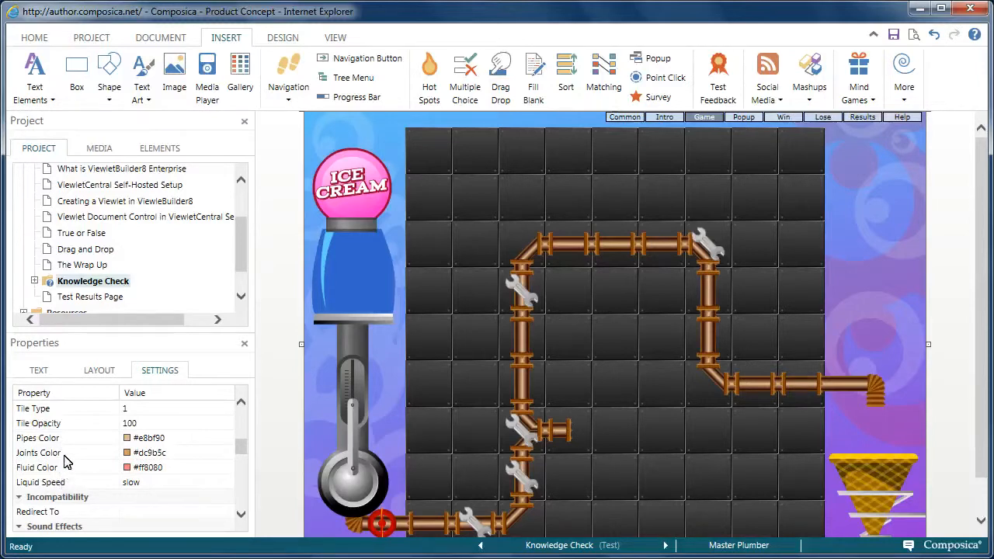
{"action": "left_click", "coordinate": [128, 469]}
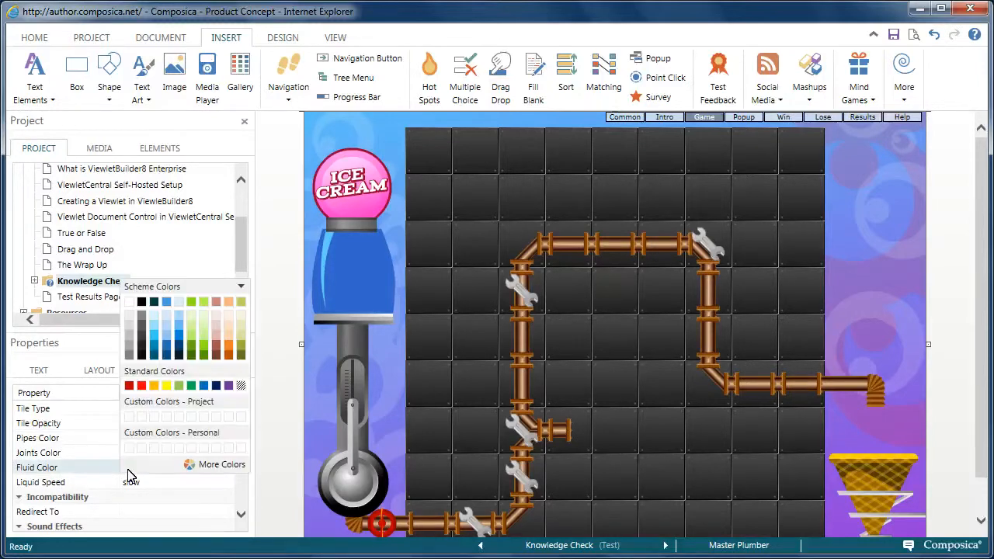
{"action": "left_click", "coordinate": [131, 302]}
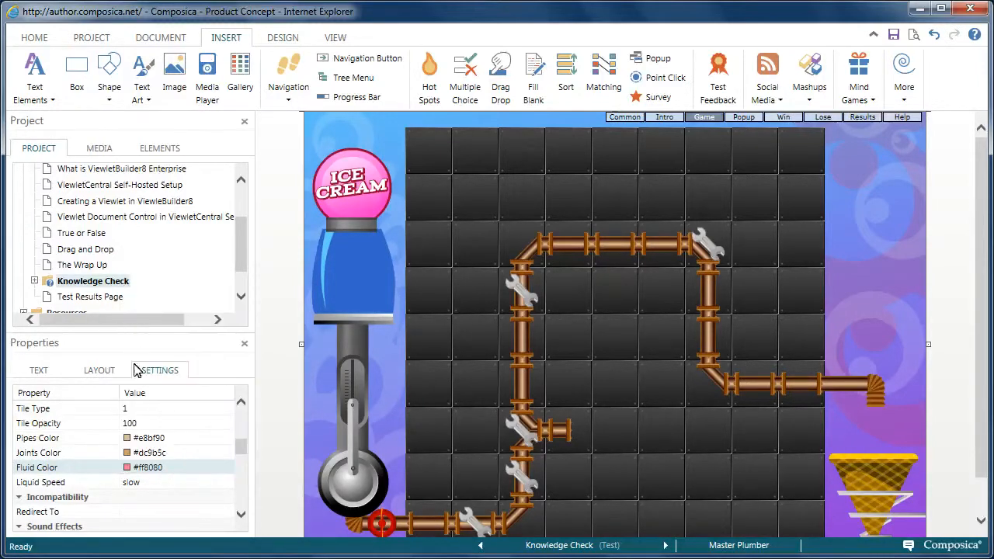
{"action": "left_click", "coordinate": [134, 484]}
{"action": "left_click", "coordinate": [152, 538]}
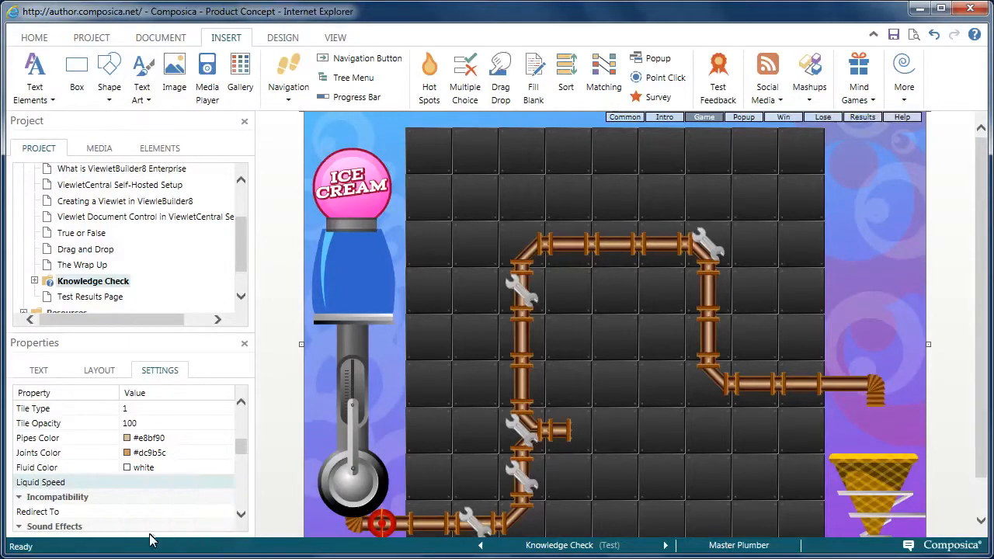
Switch the game to its Common view and collapse the ribbon to enlarge the work area
{"action": "left_click_drag", "start_coordinate": [241, 444], "coordinate": [240, 412]}
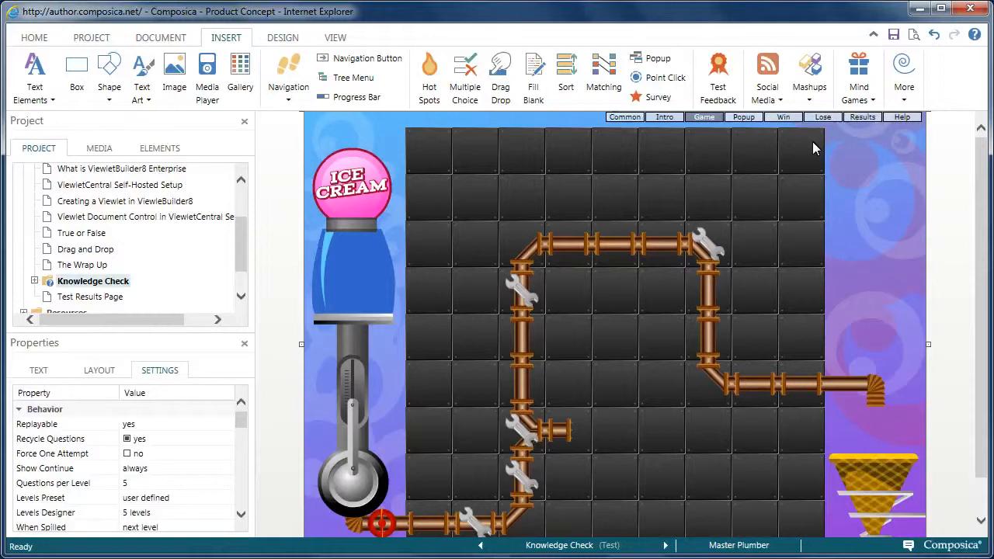
{"action": "left_click", "coordinate": [630, 125]}
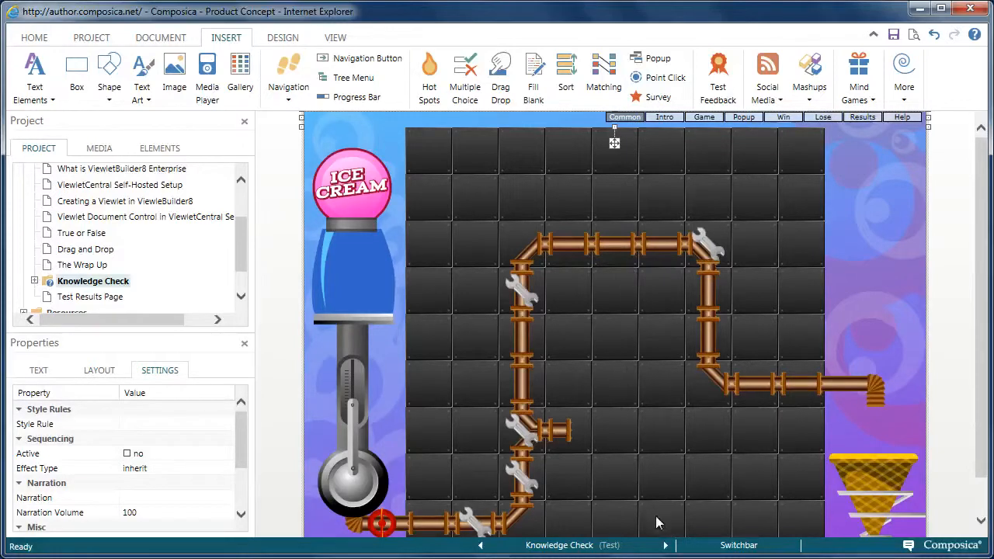
{"action": "scroll", "coordinate": [976, 393], "scroll_direction": "down", "scroll_amount": 2}
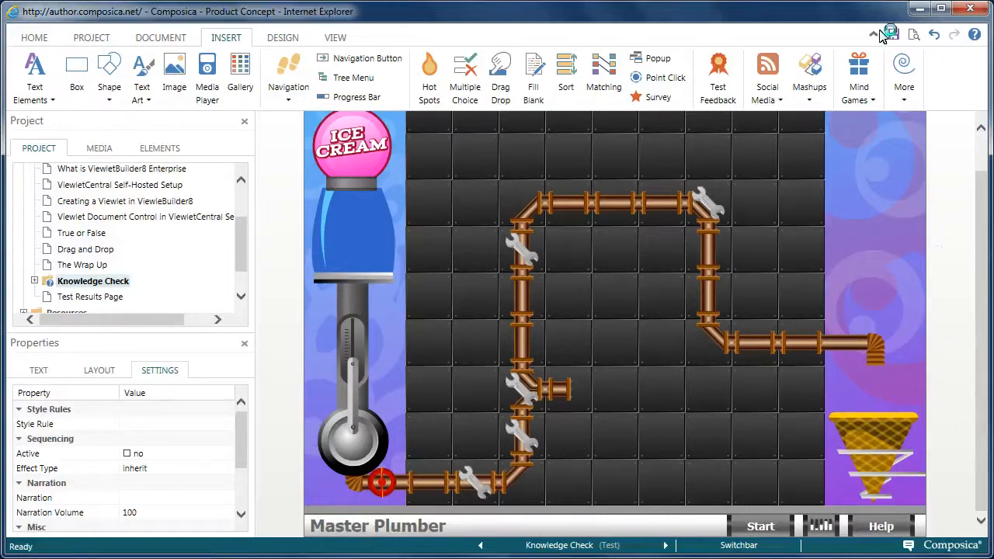
{"action": "left_click", "coordinate": [875, 36]}
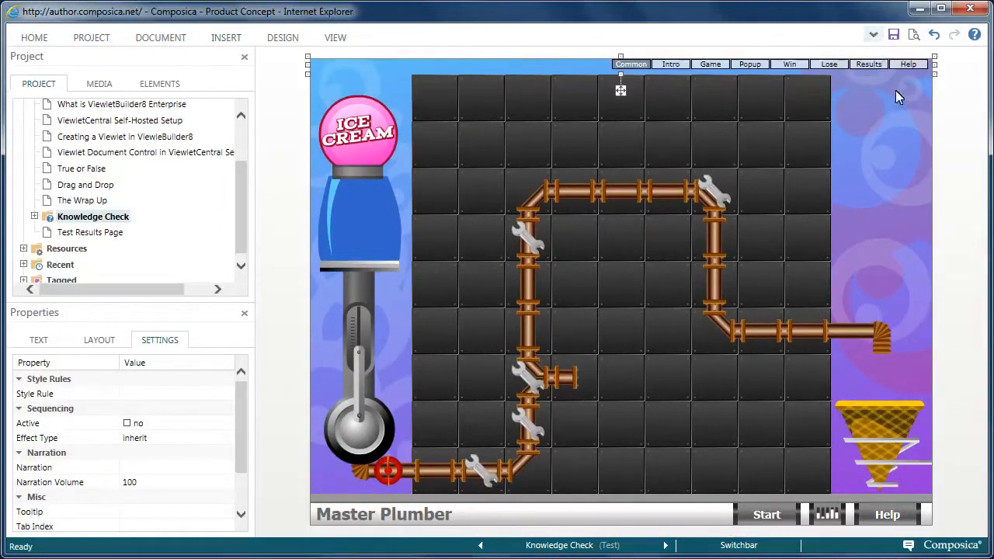
Replace the welcome message on the game's Intro view with "Welcome to the ice cream game."
{"action": "left_click", "coordinate": [673, 65]}
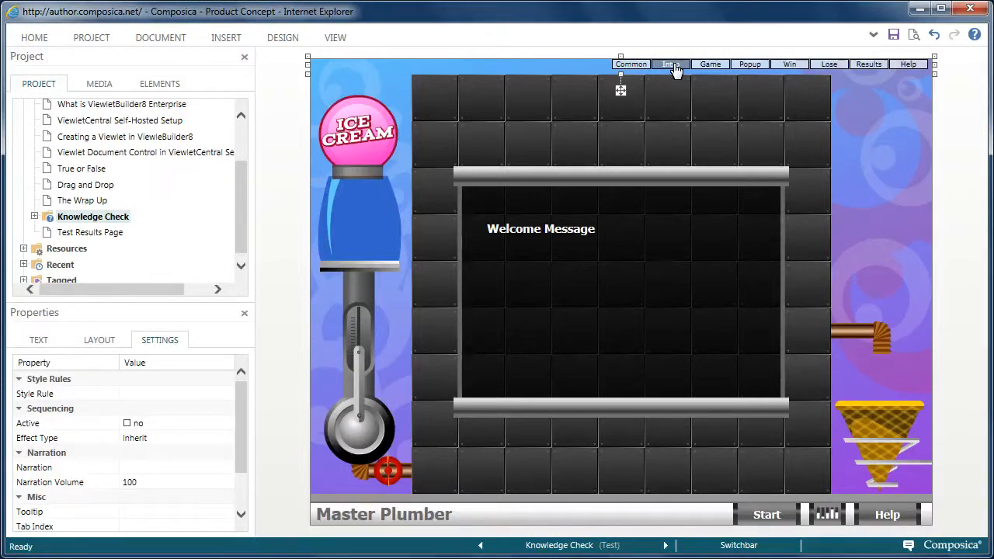
{"action": "left_click", "coordinate": [549, 229]}
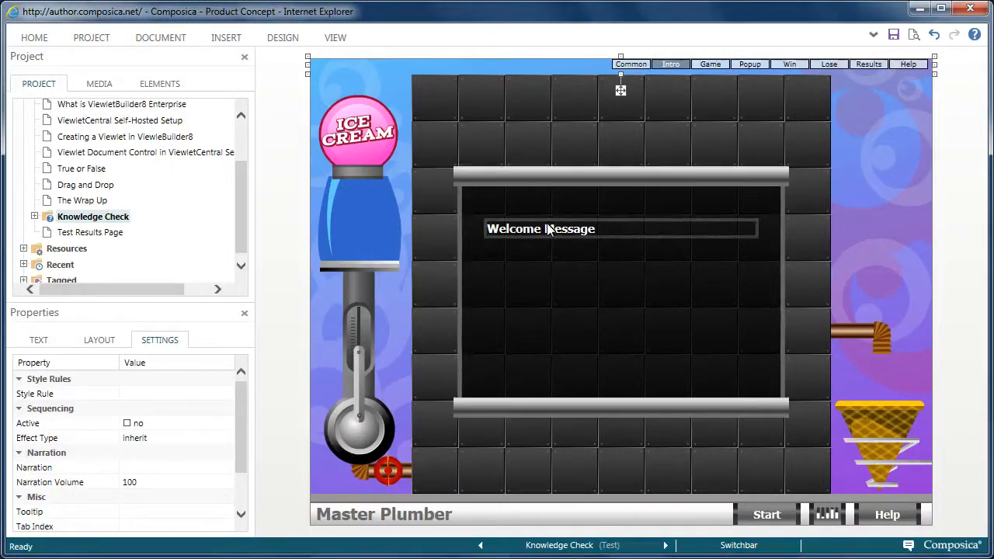
{"action": "left_click", "coordinate": [601, 229]}
{"action": "left_click", "coordinate": [600, 229]}
{"action": "left_click_drag", "start_coordinate": [601, 229], "coordinate": [485, 228]}
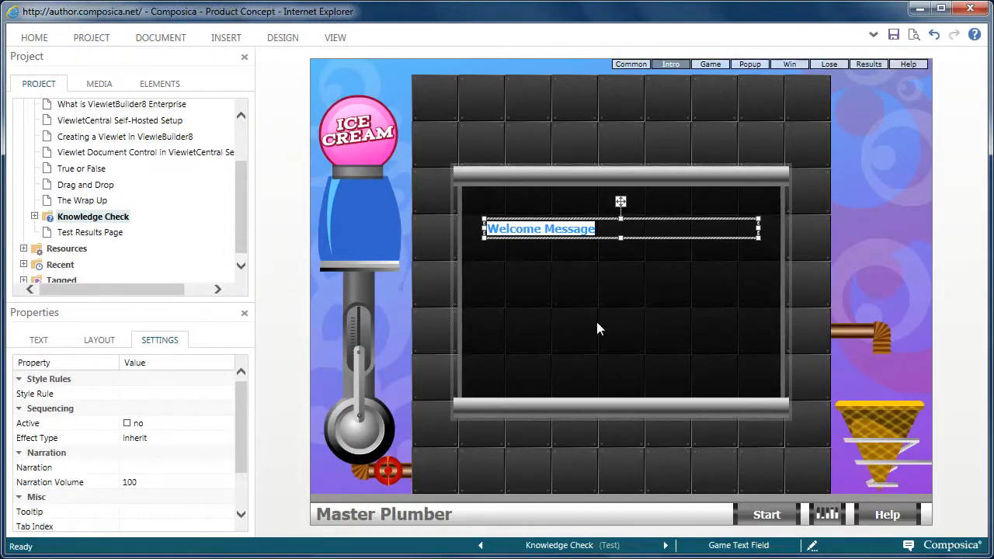
{"action": "type", "text": "Welcome to the ice cream game."}
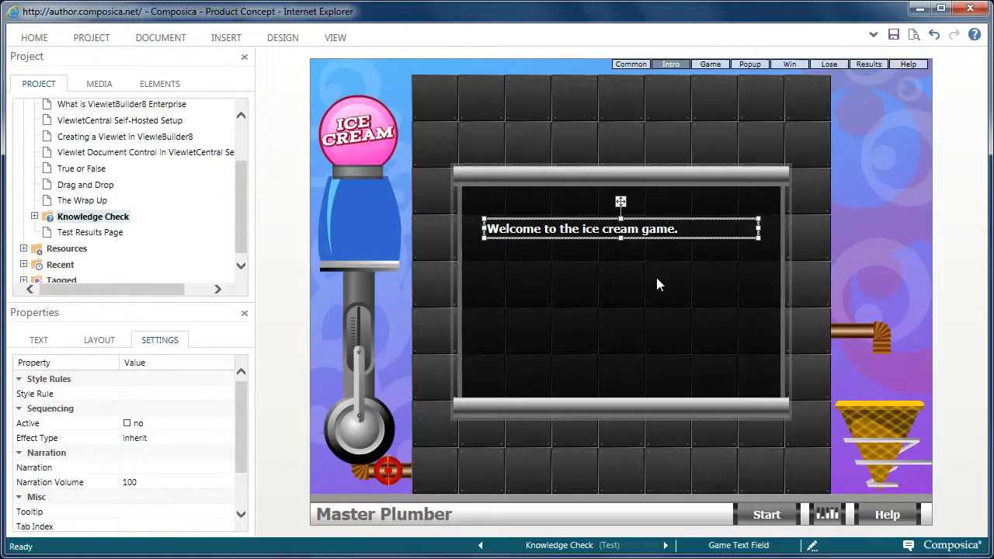
Set the text alignment of the intro welcome message to center
{"action": "left_click", "coordinate": [38, 343]}
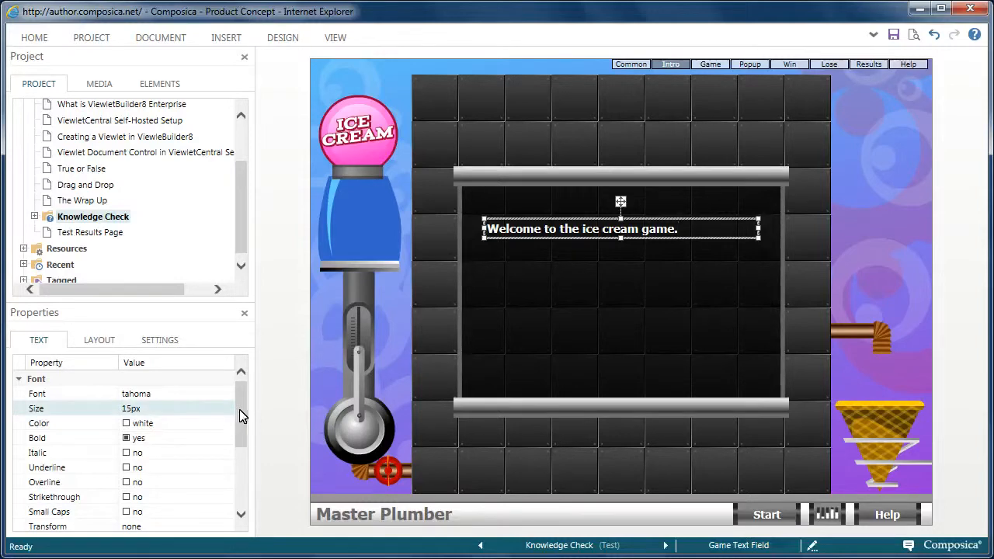
{"action": "left_click_drag", "start_coordinate": [241, 416], "coordinate": [236, 455]}
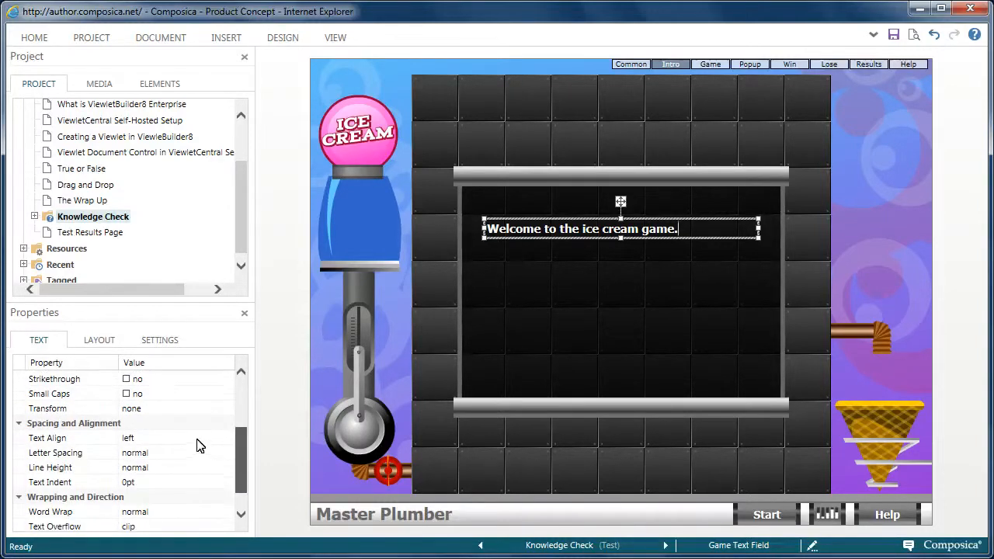
{"action": "left_click", "coordinate": [132, 437]}
{"action": "left_click", "coordinate": [132, 432]}
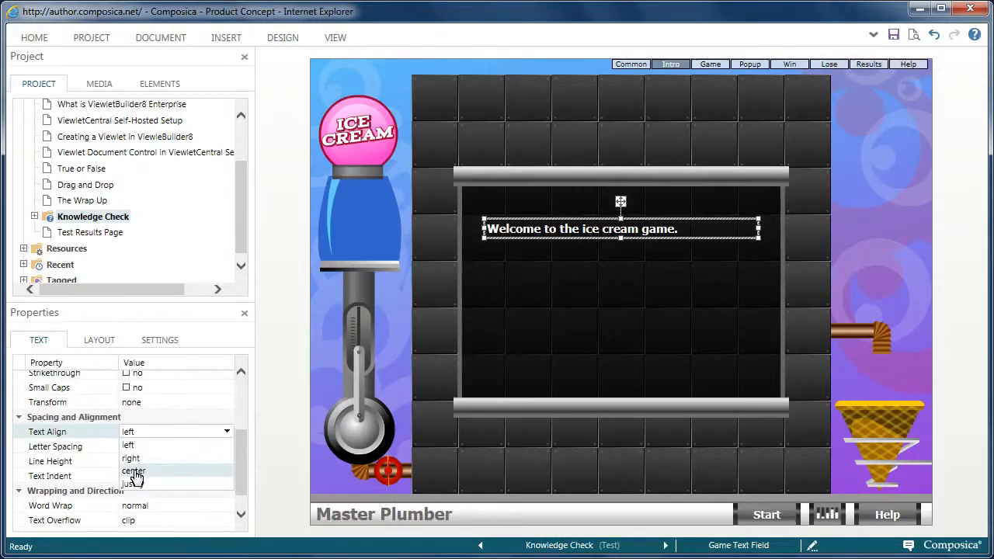
{"action": "left_click", "coordinate": [134, 471]}
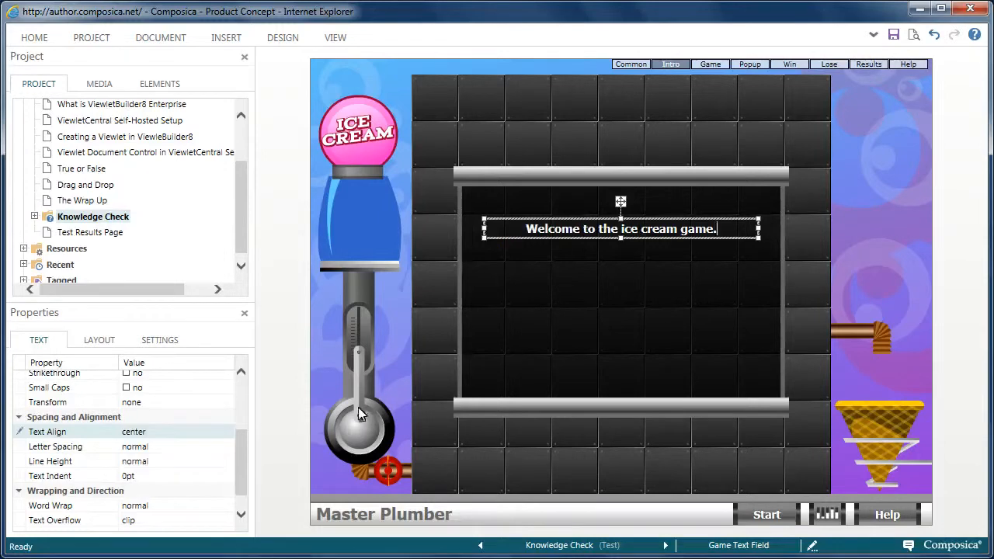
Examine the Master Plumber game's Game, Popup, Win, Lose, Results and Help views in turn
{"action": "left_click", "coordinate": [619, 315]}
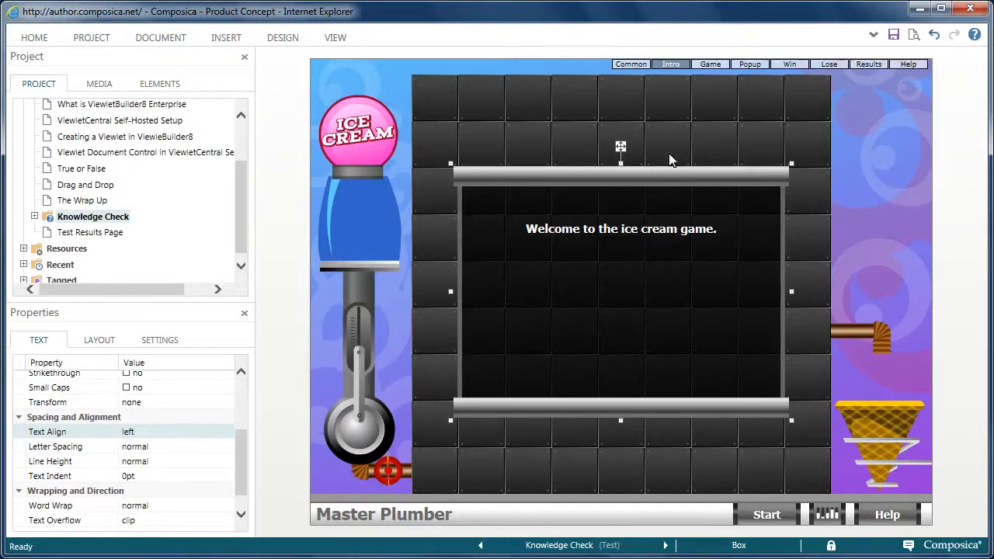
{"action": "left_click", "coordinate": [711, 66]}
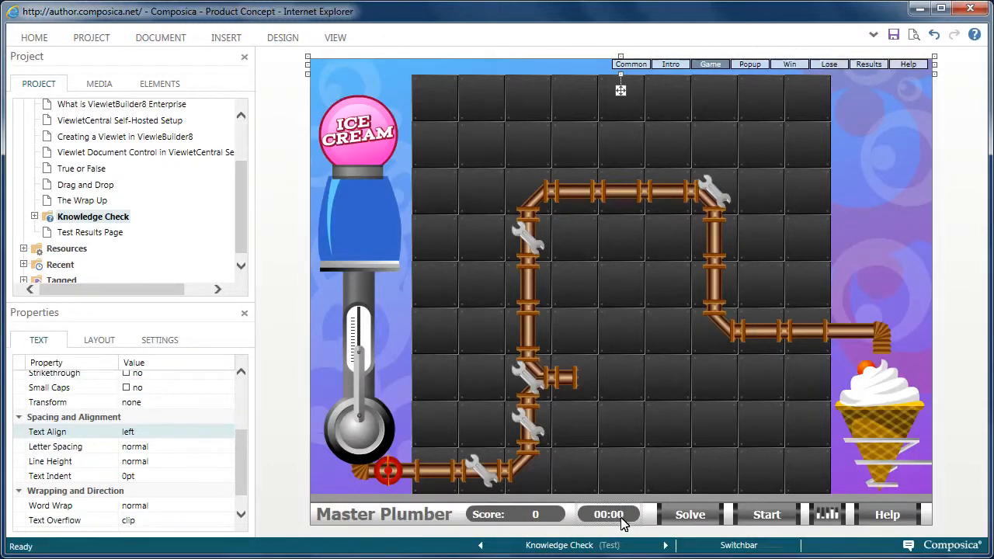
{"action": "left_click", "coordinate": [753, 70]}
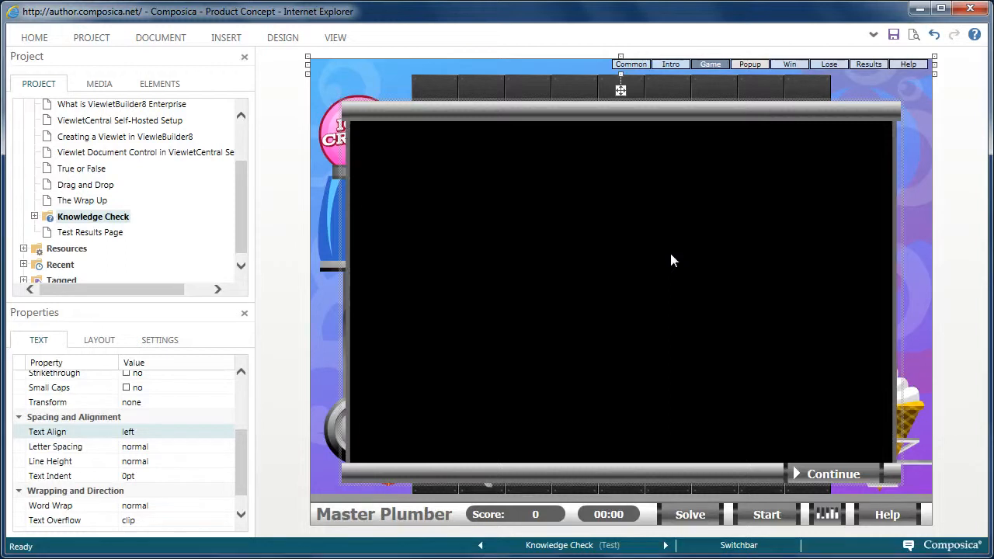
{"action": "left_click", "coordinate": [792, 68]}
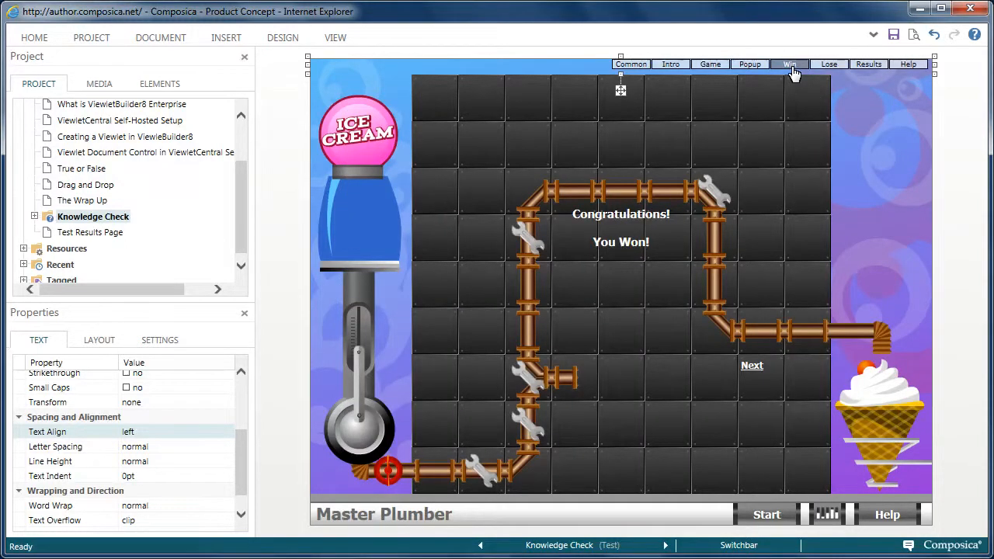
{"action": "left_click", "coordinate": [828, 66]}
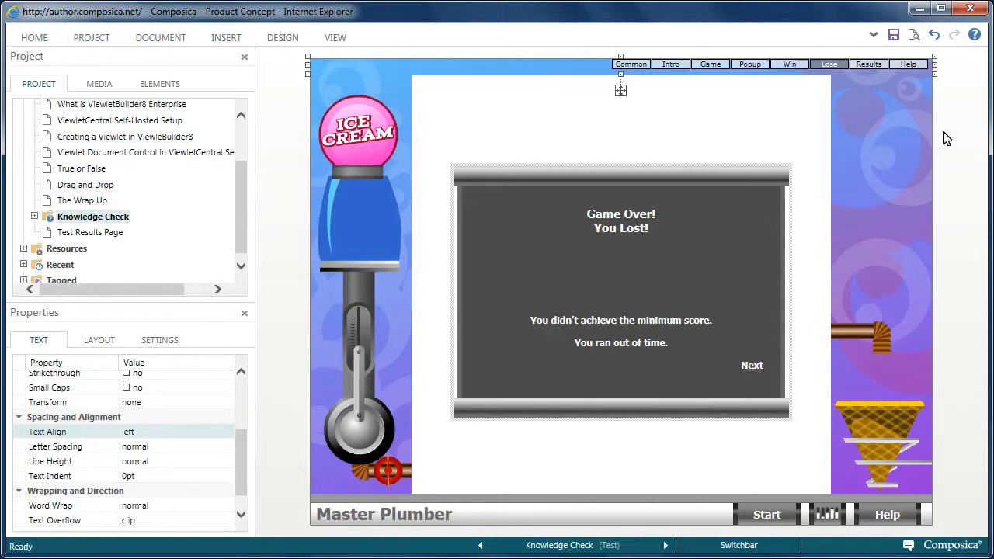
{"action": "left_click", "coordinate": [865, 67]}
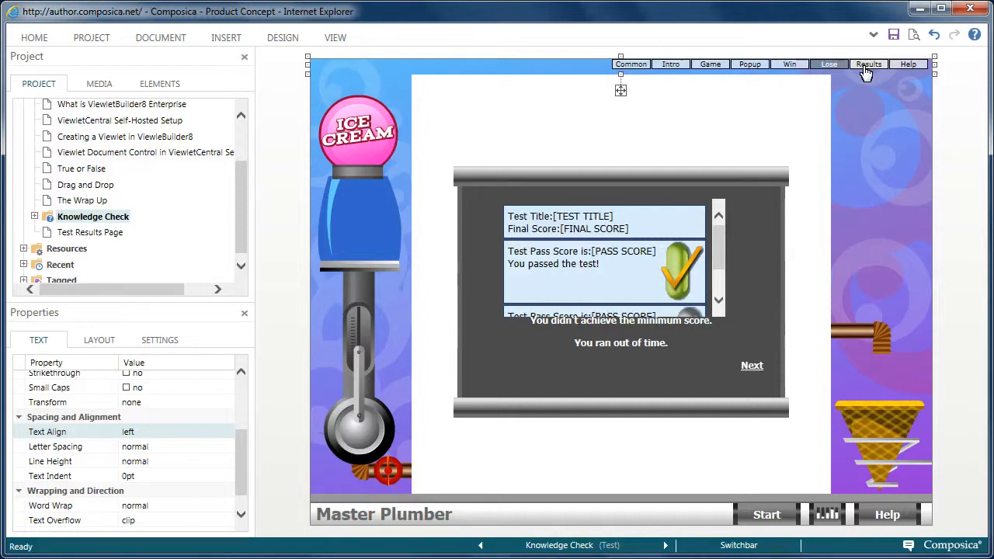
{"action": "left_click", "coordinate": [910, 68]}
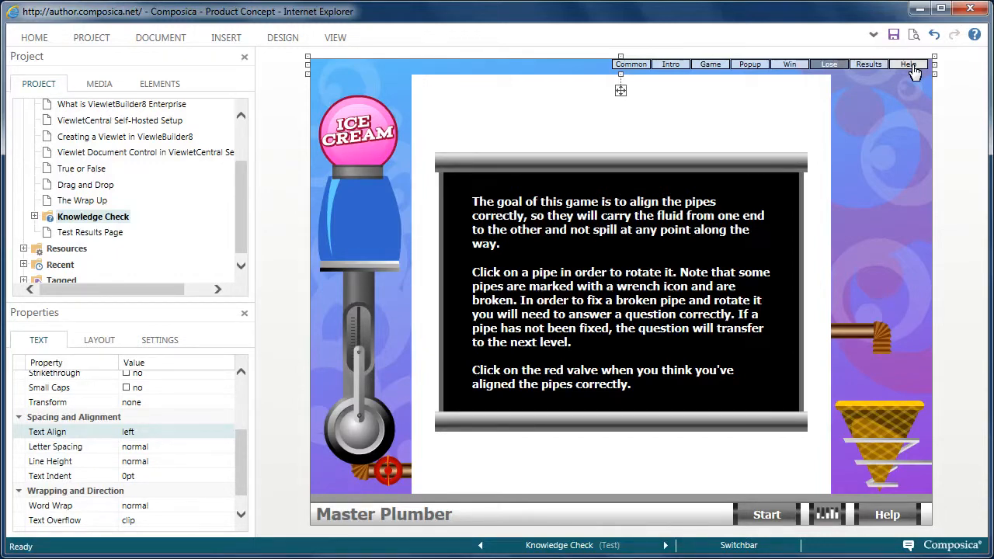
Go back through the game's Lose, Win, Popup, Game and Intro views to the Common view
{"action": "left_click", "coordinate": [840, 70]}
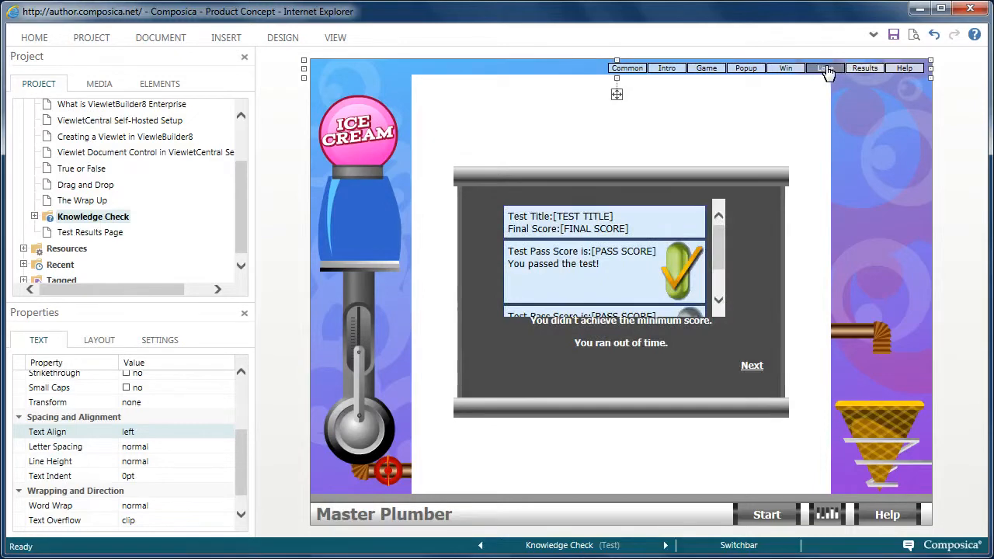
{"action": "left_click", "coordinate": [782, 70]}
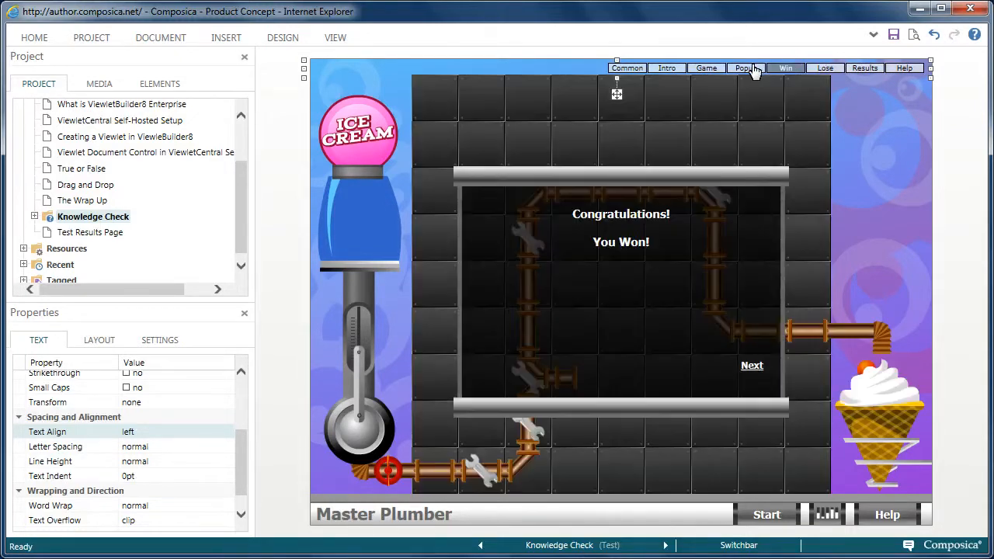
{"action": "left_click", "coordinate": [745, 69]}
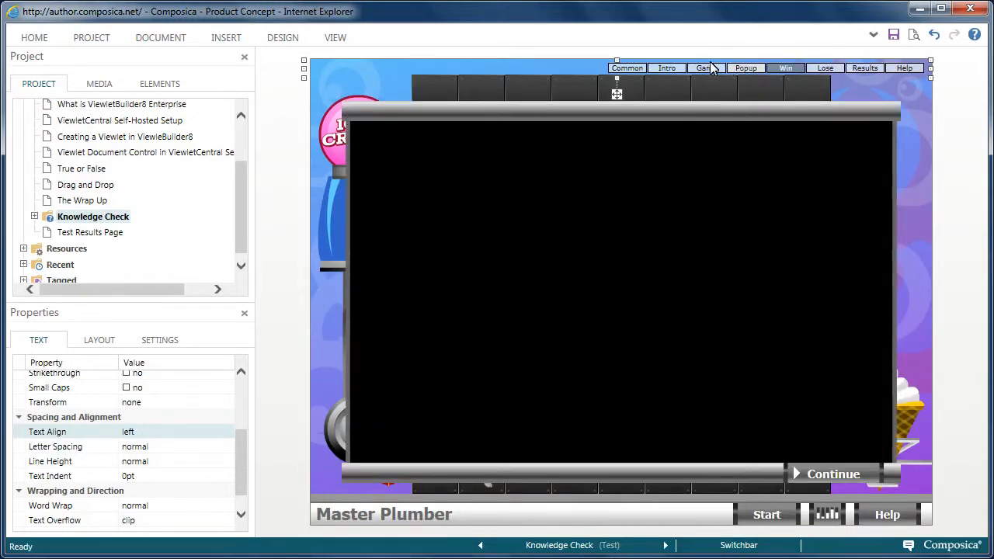
{"action": "left_click", "coordinate": [702, 73]}
{"action": "left_click", "coordinate": [666, 69]}
{"action": "left_click", "coordinate": [630, 70]}
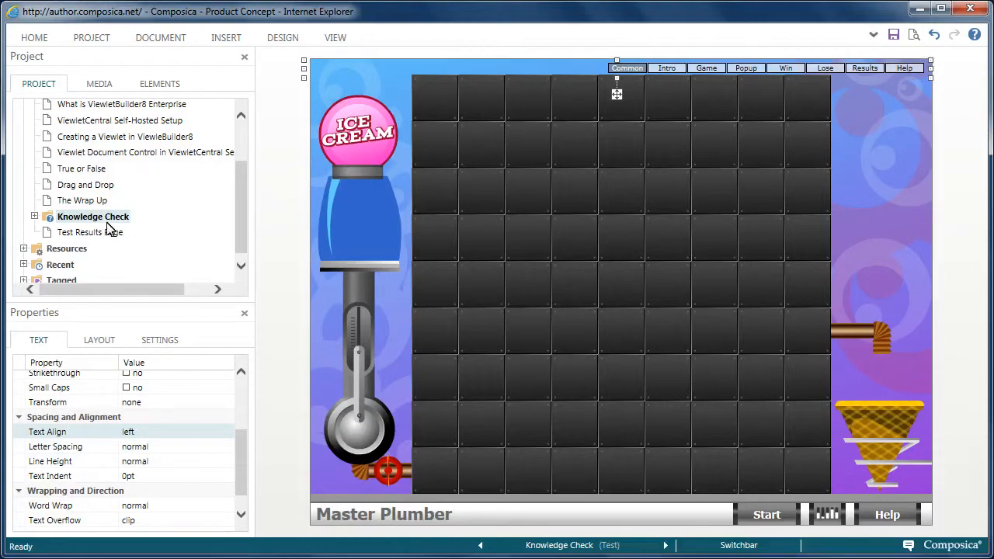
Open question Q1 from Section 1 of the Knowledge Check test, saving the changes made to the game
{"action": "left_click", "coordinate": [35, 216]}
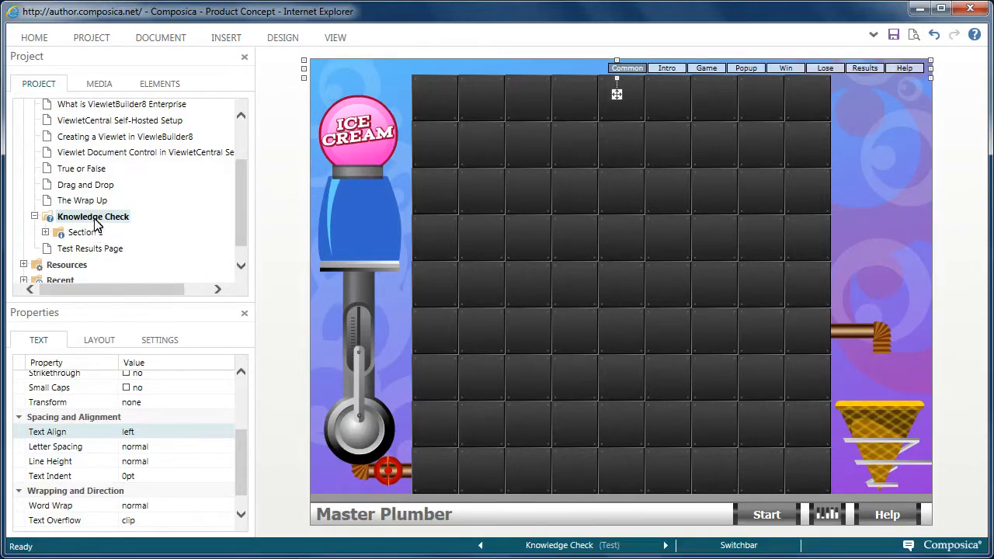
{"action": "left_click", "coordinate": [45, 233]}
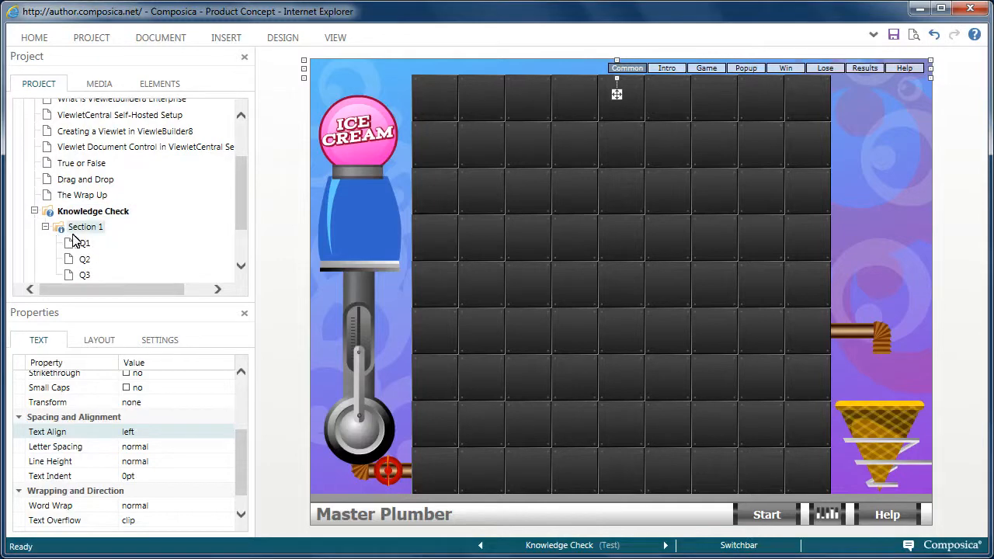
{"action": "scroll", "coordinate": [241, 225], "scroll_direction": "down", "scroll_amount": 2}
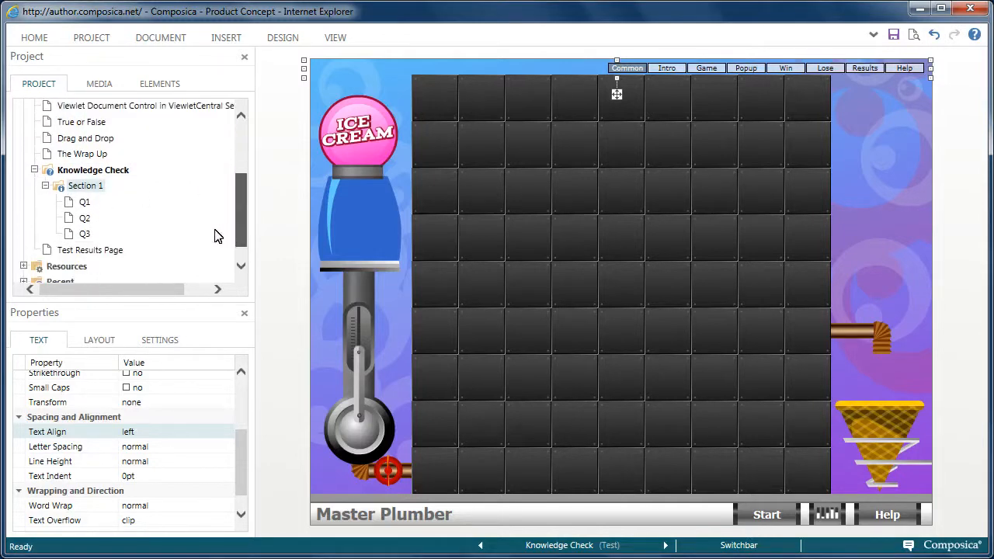
{"action": "left_click", "coordinate": [86, 201]}
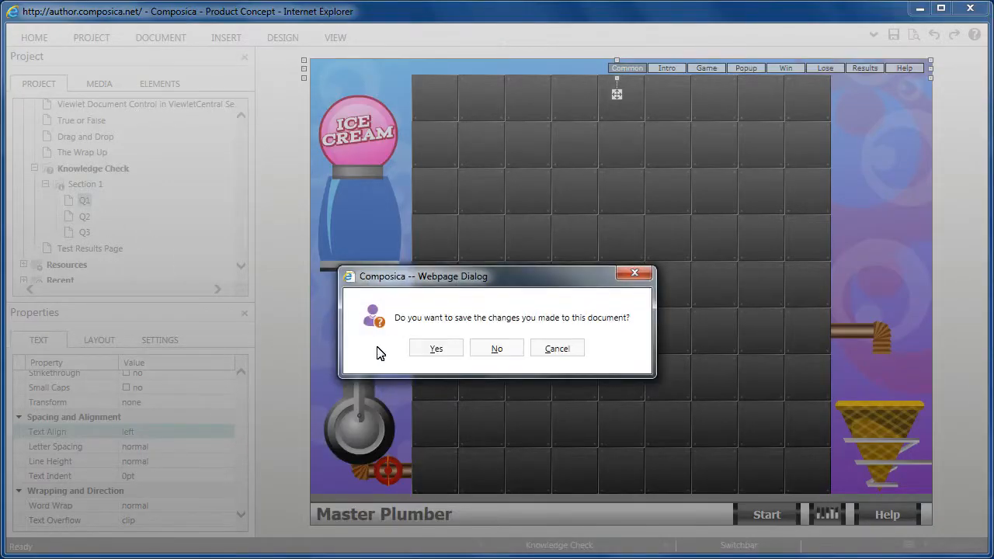
{"action": "left_click", "coordinate": [433, 351]}
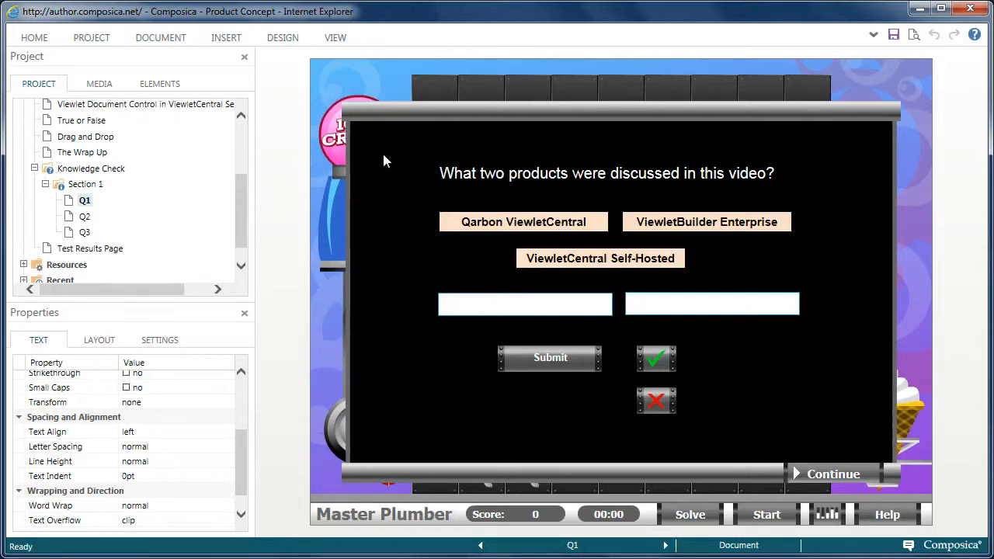
Nudge the question text on Q1 slightly upward, keeping its horizontal position
{"action": "left_click", "coordinate": [518, 177]}
{"action": "key", "text": "Up"}
{"action": "key", "text": "Up"}
{"action": "key", "text": "Up"}
{"action": "key", "text": "Up"}
{"action": "key", "text": "Up"}
{"action": "key", "text": "Up"}
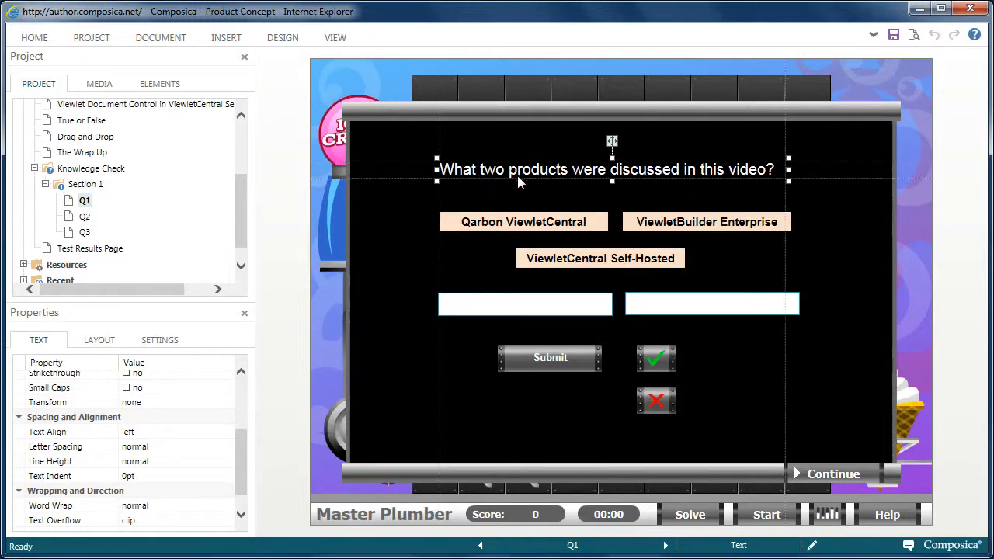
{"action": "key", "text": "Right"}
{"action": "key", "text": "Right"}
{"action": "key", "text": "Left"}
{"action": "key", "text": "Left"}
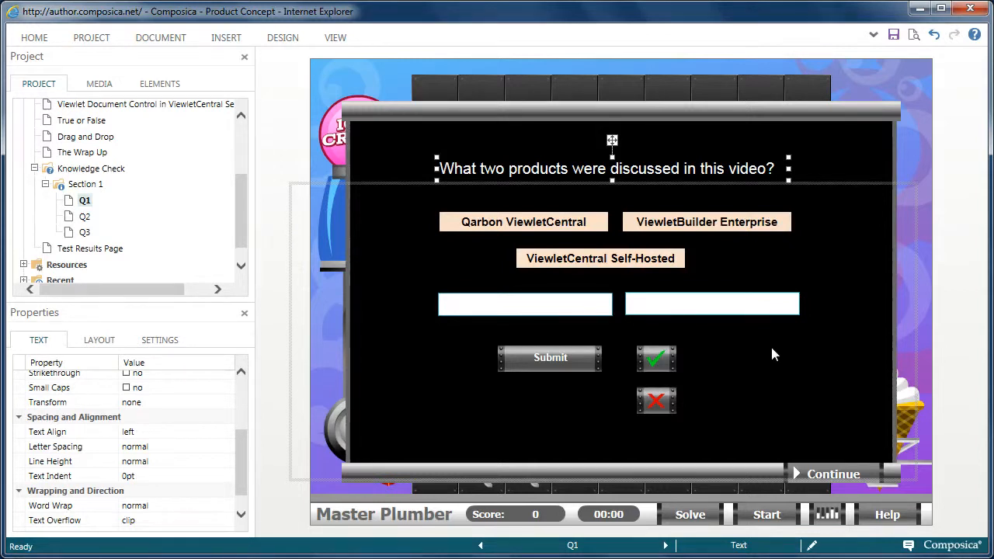
Open Q2, saving the changes to Q1, and shift the mascot question text slightly down
{"action": "left_click", "coordinate": [85, 218]}
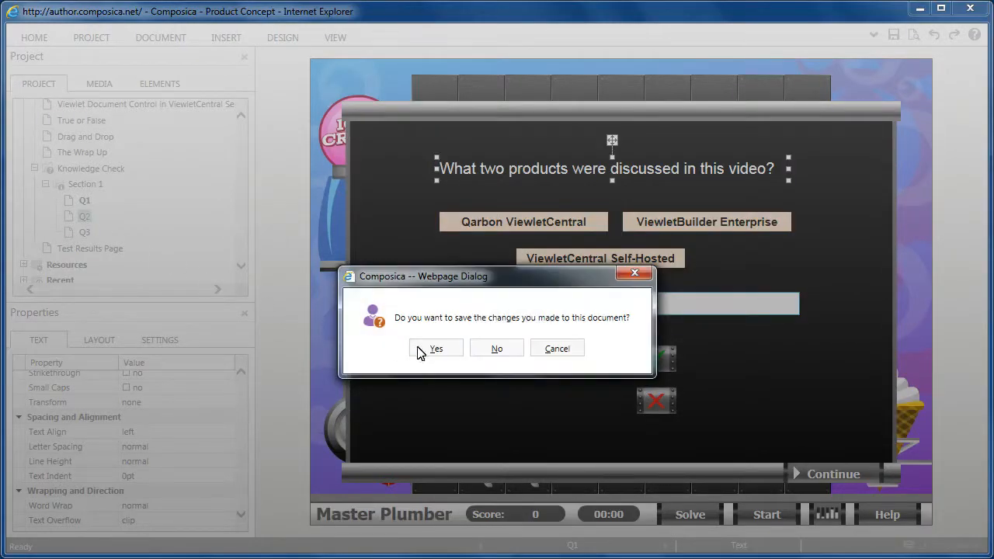
{"action": "left_click", "coordinate": [435, 351]}
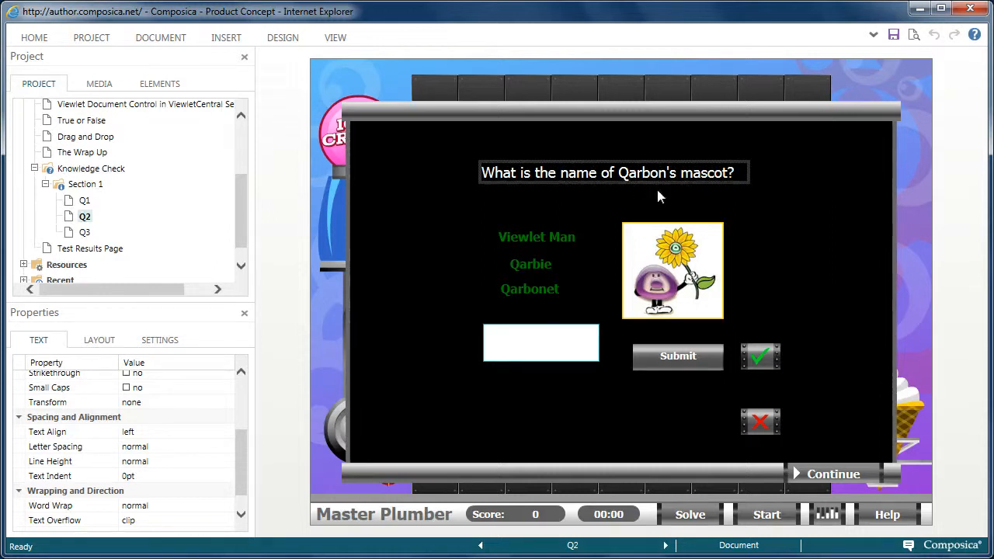
{"action": "left_click", "coordinate": [590, 178]}
{"action": "left_click_drag", "start_coordinate": [561, 171], "coordinate": [562, 177]}
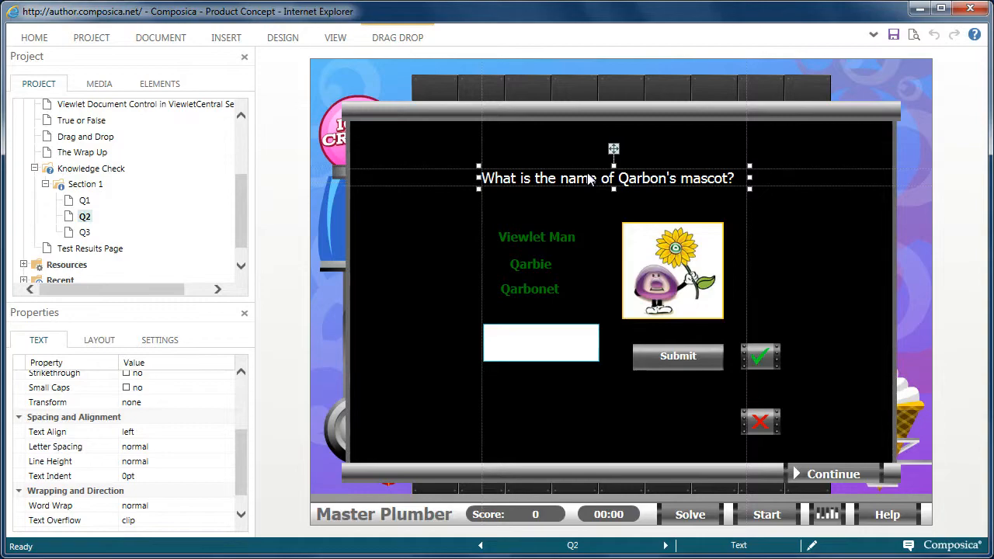
Open Q3, saving the changes to Q2, and save the Q3 document
{"action": "left_click", "coordinate": [86, 232]}
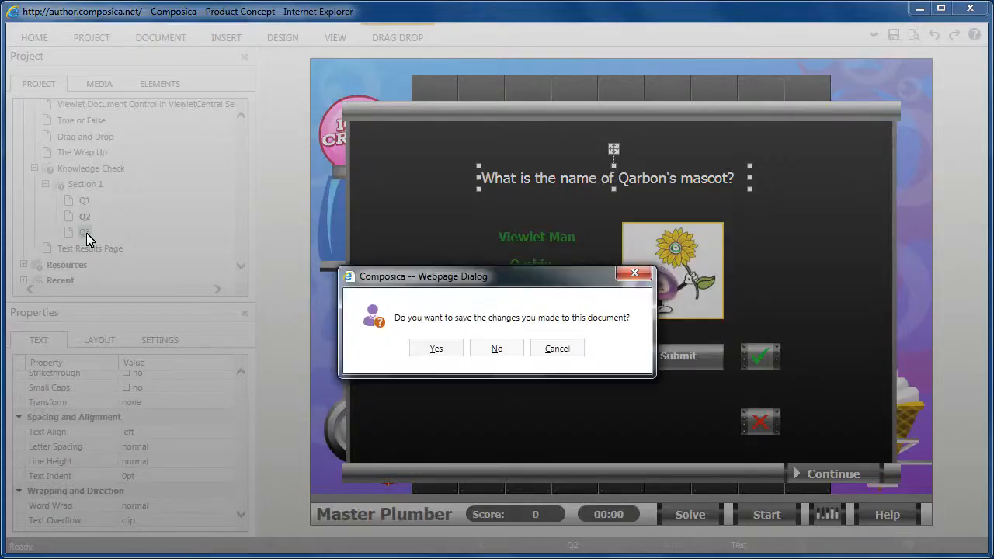
{"action": "left_click", "coordinate": [455, 349]}
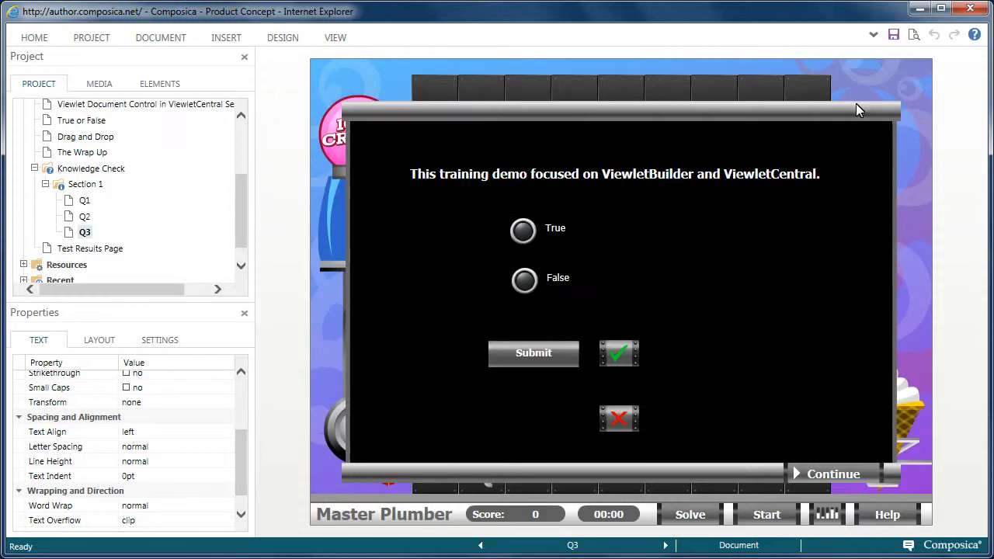
{"action": "left_click", "coordinate": [892, 36]}
Open the Knowledge Check test and launch its preview in the browser
{"action": "double_click", "coordinate": [92, 168]}
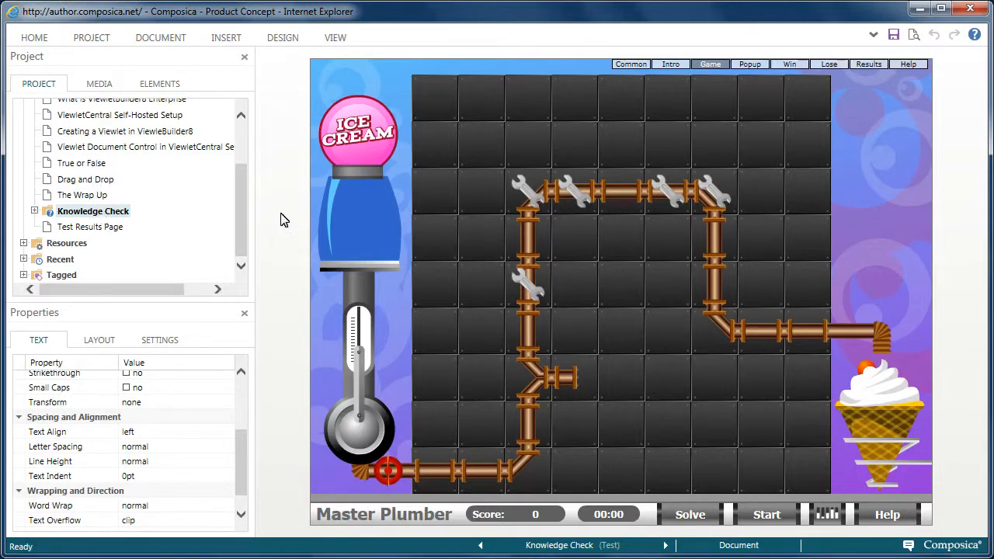
{"action": "left_click", "coordinate": [912, 36]}
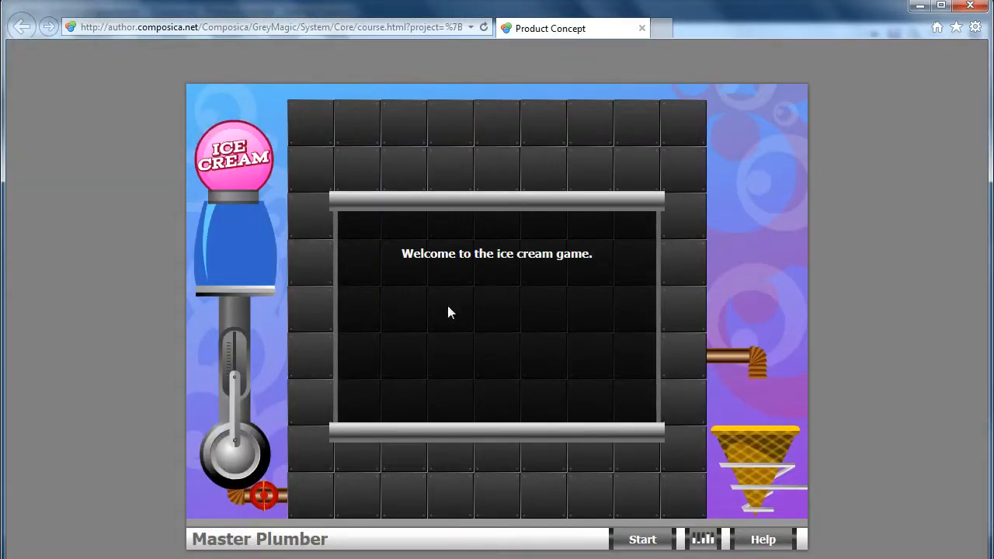
Start the game and rotate the pipes so they connect from the red valve up to the first wrench-marked pipe
{"action": "left_click", "coordinate": [636, 539]}
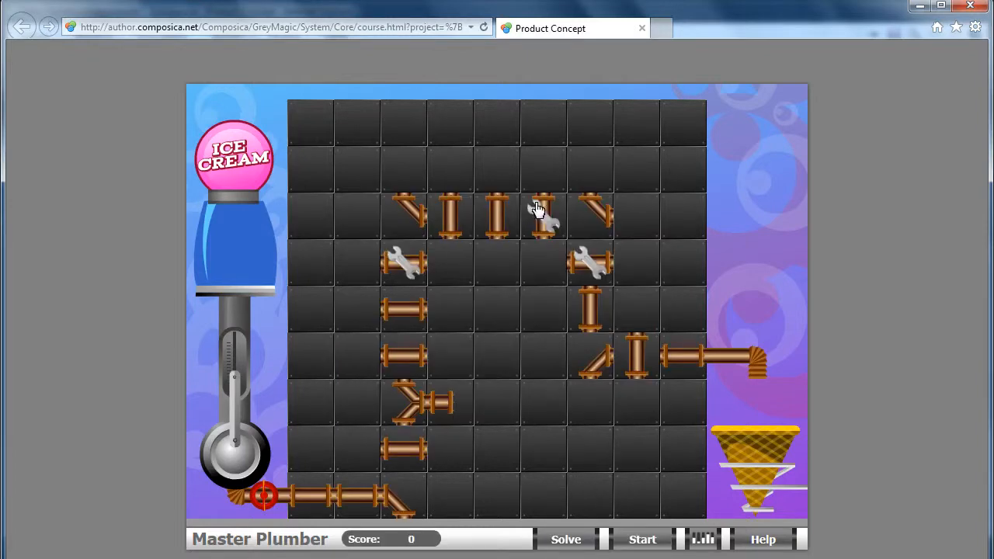
{"action": "left_click", "coordinate": [408, 497]}
{"action": "left_click", "coordinate": [405, 452]}
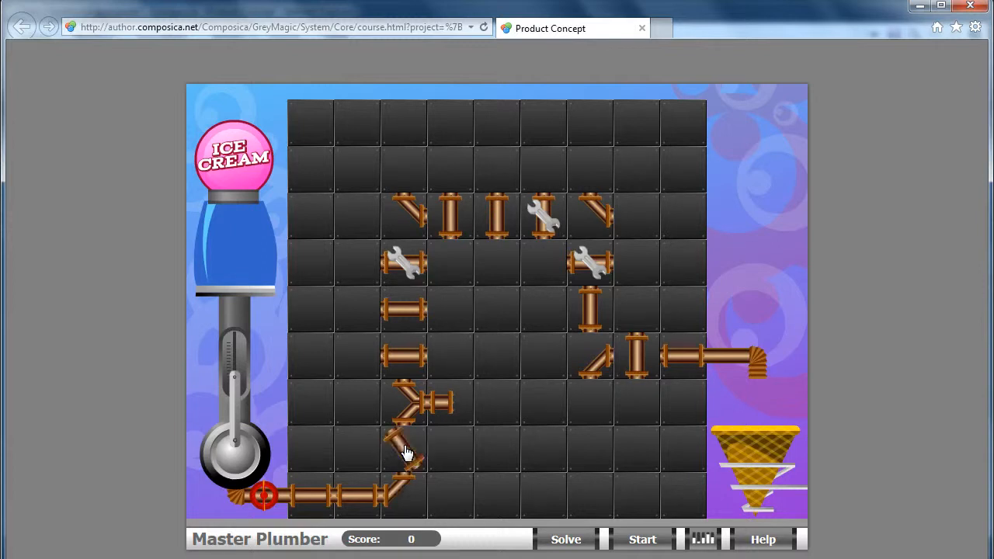
{"action": "left_click", "coordinate": [409, 356]}
{"action": "left_click", "coordinate": [409, 311]}
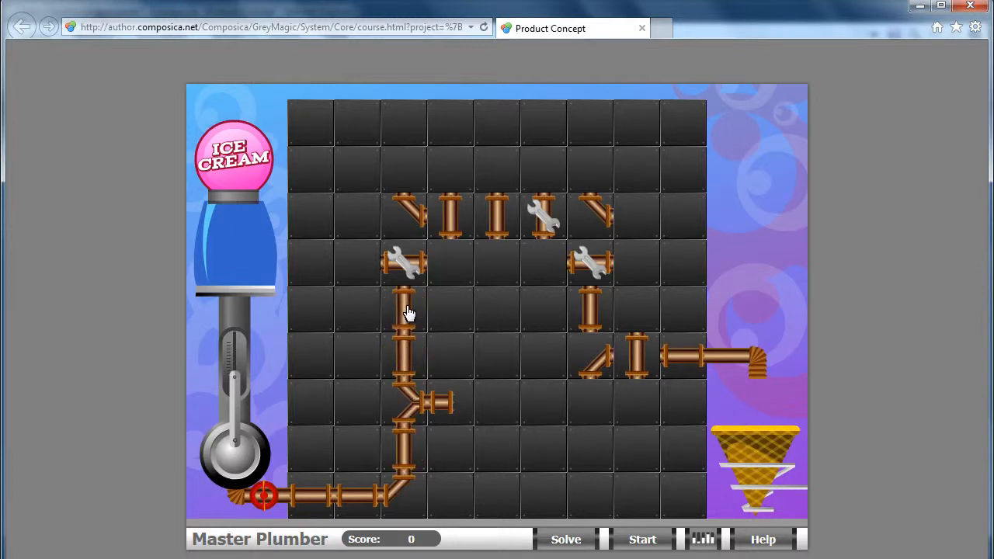
Answer the first broken pipe's question with ViewletBuilder Enterprise and ViewletCentral Self-Hosted, submit it and continue the game
{"action": "left_click", "coordinate": [404, 264]}
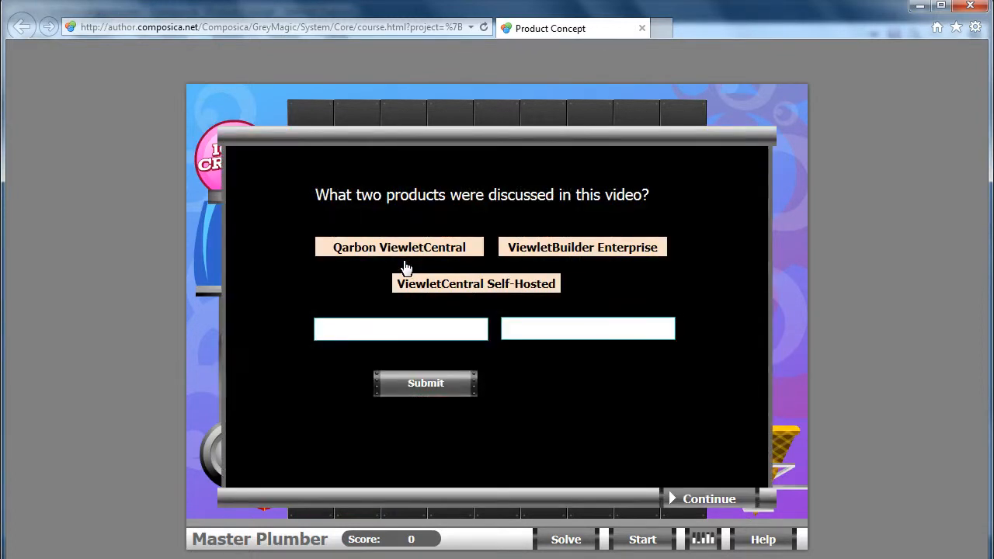
{"action": "left_click_drag", "start_coordinate": [563, 245], "coordinate": [356, 335]}
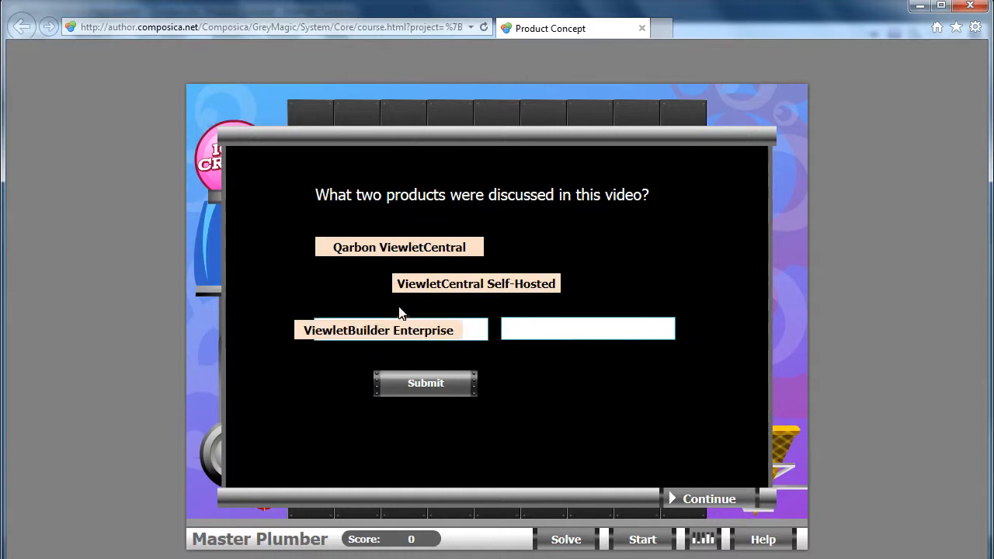
{"action": "left_click_drag", "start_coordinate": [429, 289], "coordinate": [503, 351]}
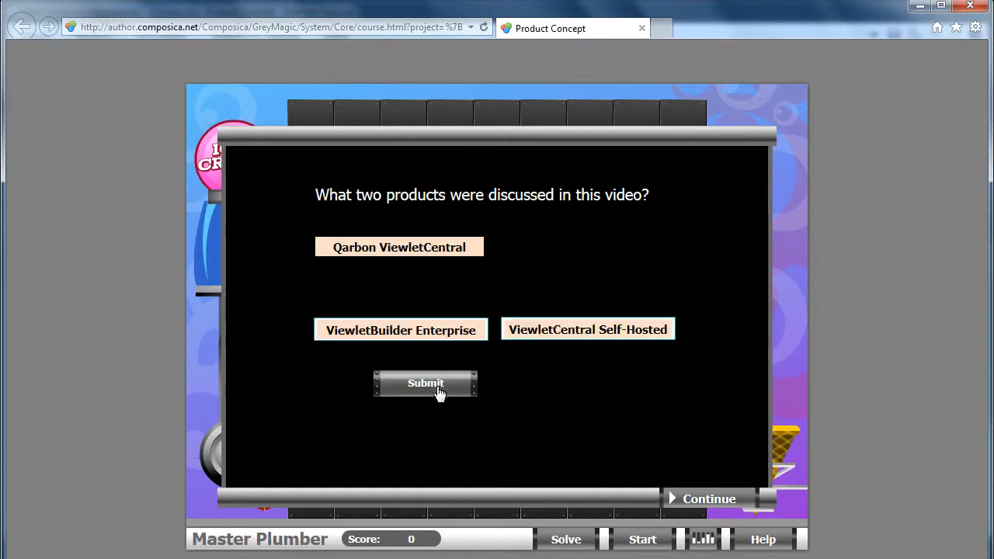
{"action": "left_click", "coordinate": [438, 387]}
{"action": "left_click", "coordinate": [706, 500]}
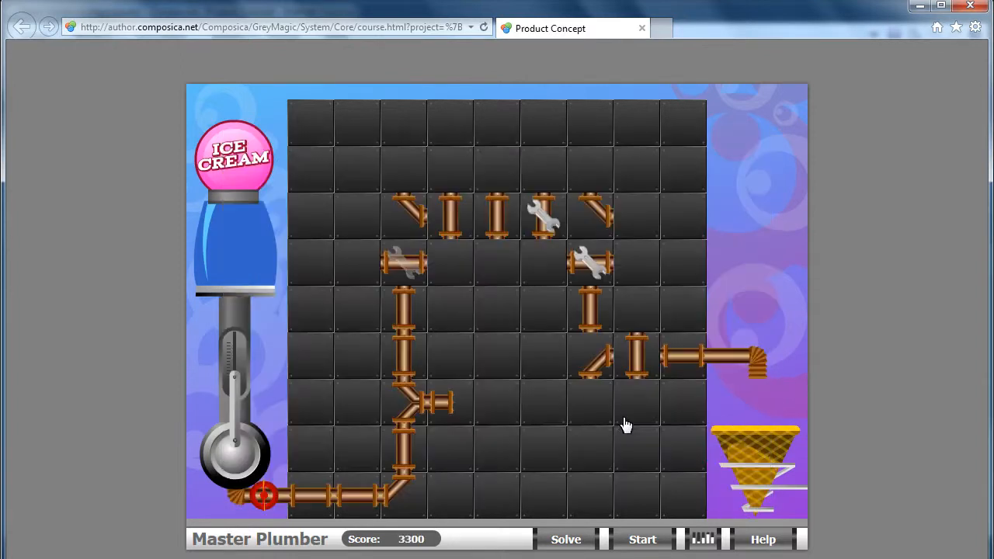
Rotate the upper corner pipe and the next two straight pipes to extend the line to the second wrench
{"action": "left_click", "coordinate": [409, 233]}
{"action": "left_click", "coordinate": [456, 222]}
{"action": "left_click", "coordinate": [497, 228]}
Open the question on the broken pipe in the top row and submit Qarbie as the mascot's name
{"action": "left_click", "coordinate": [542, 228]}
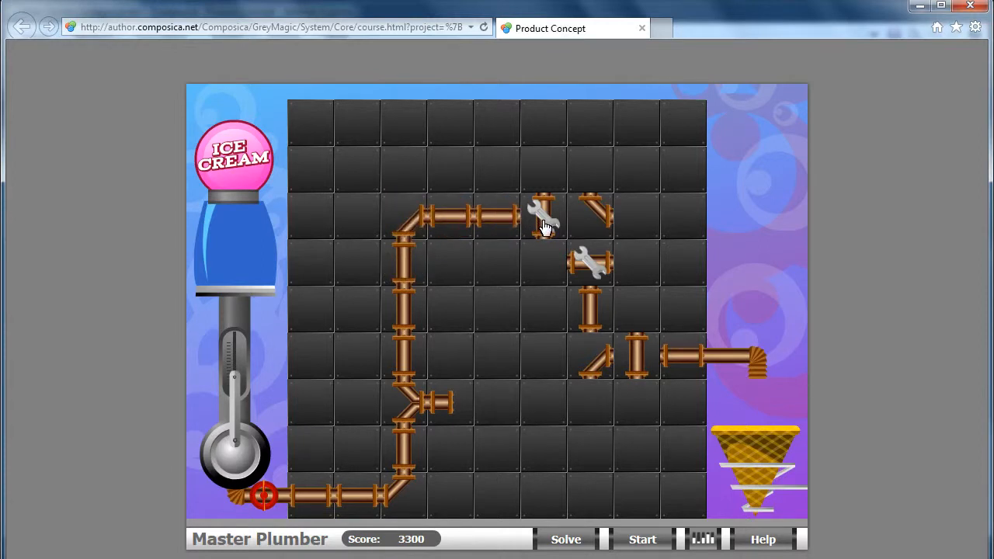
{"action": "left_click_drag", "start_coordinate": [420, 293], "coordinate": [427, 370]}
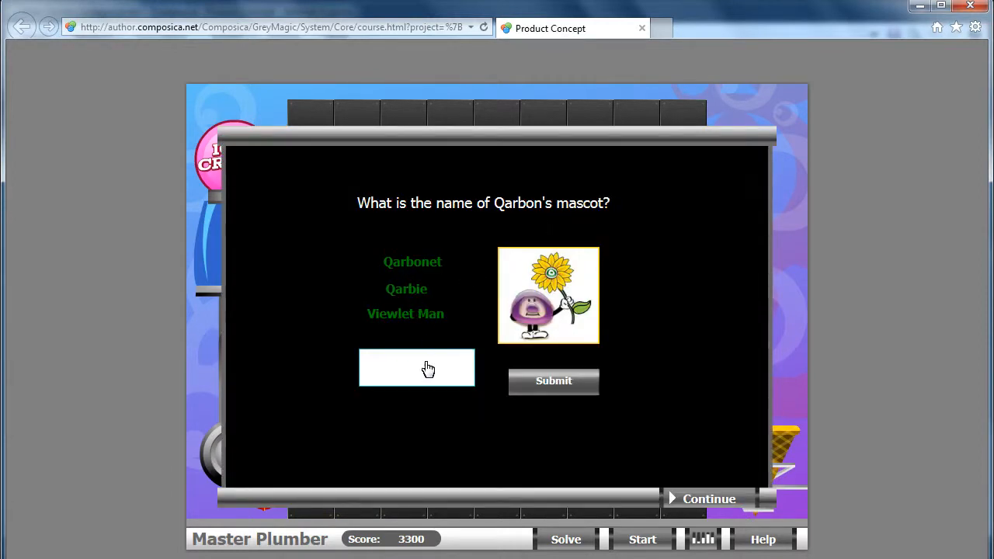
{"action": "left_click", "coordinate": [563, 393]}
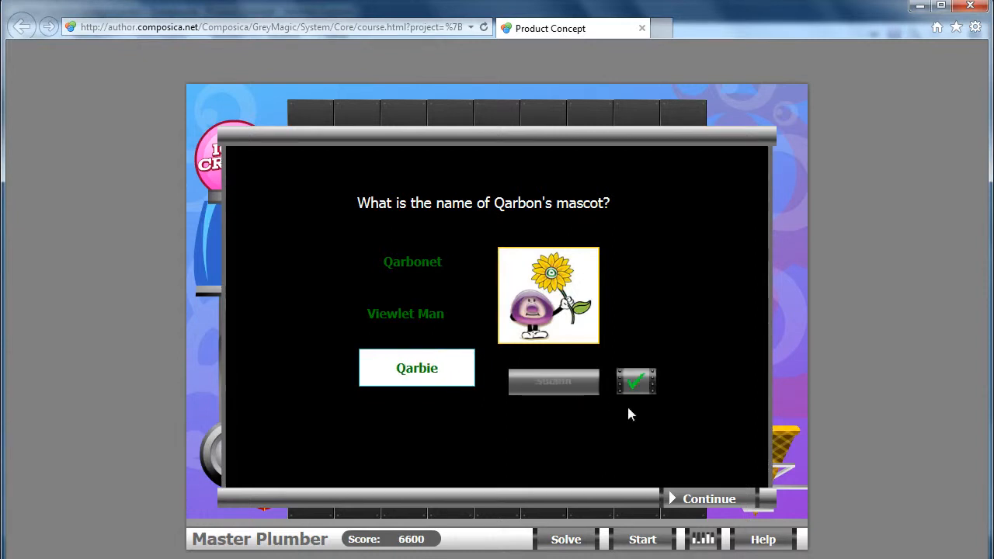
Return to the game, rotate the pipes to extend the line to the right-hand corner and open the next broken pipe's question
{"action": "left_click", "coordinate": [718, 499]}
{"action": "left_click", "coordinate": [550, 223]}
{"action": "left_click", "coordinate": [593, 234]}
{"action": "left_click", "coordinate": [594, 226]}
{"action": "left_click", "coordinate": [593, 272]}
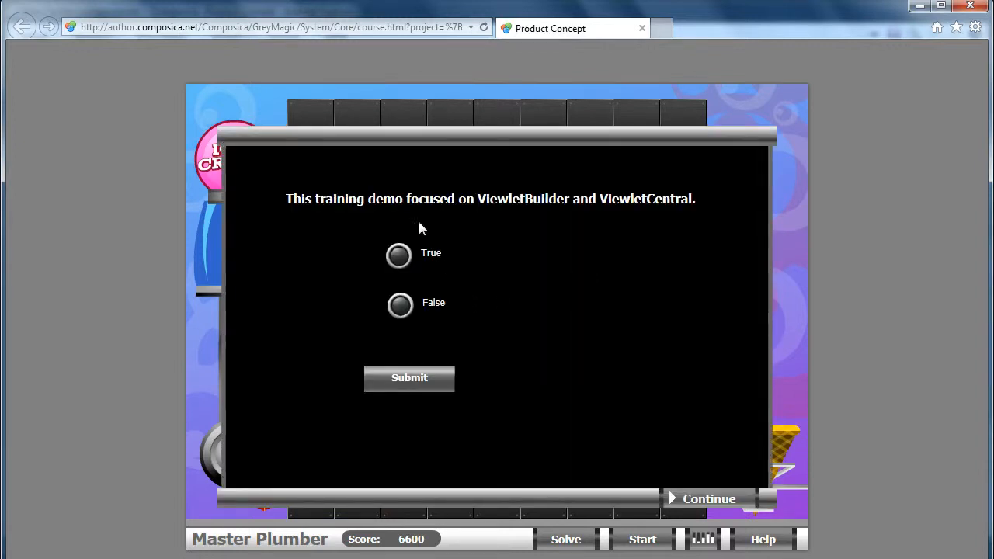
Answer the question about the training demo's focus with True, submit it and continue the game
{"action": "left_click", "coordinate": [399, 255]}
{"action": "left_click", "coordinate": [409, 381]}
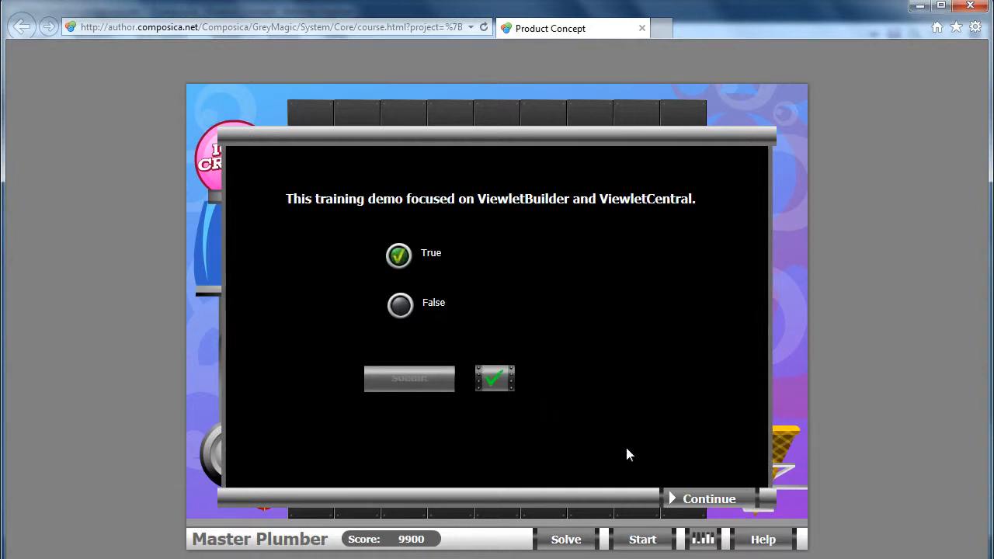
{"action": "left_click", "coordinate": [694, 498]}
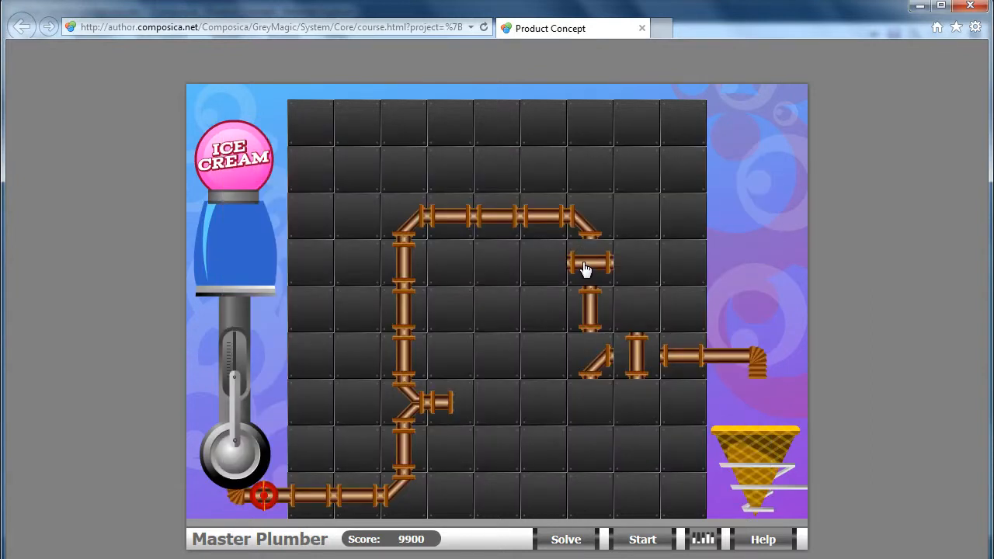
Rotate the remaining misaligned straight and corner pipes so the line connects down to the outlet above the cone
{"action": "left_click", "coordinate": [586, 268]}
{"action": "left_click", "coordinate": [590, 358]}
{"action": "left_click", "coordinate": [592, 361]}
{"action": "left_click", "coordinate": [592, 361]}
{"action": "left_click", "coordinate": [627, 357]}
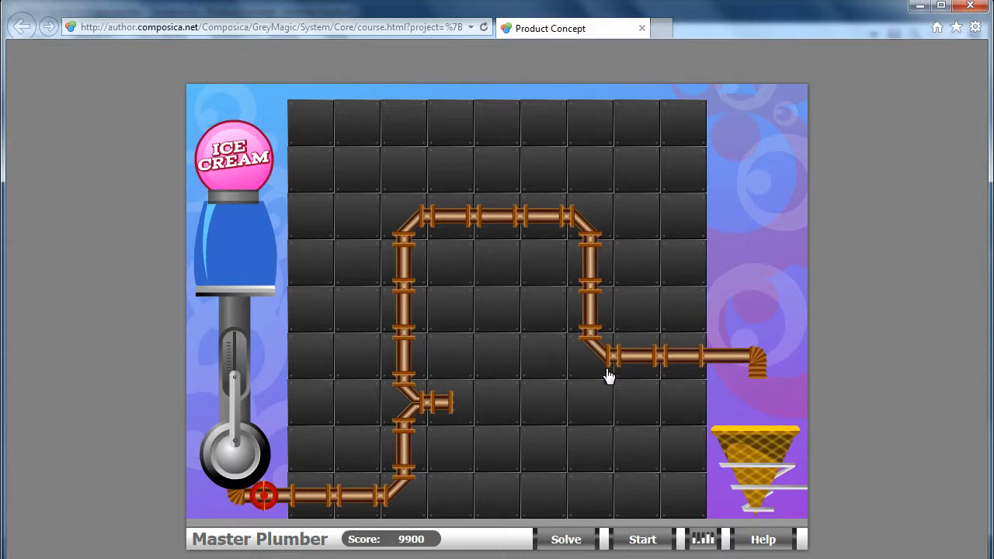
Open the red valve to run the ice cream through the pipes, and close the preview once the game ends
{"action": "left_click", "coordinate": [266, 502]}
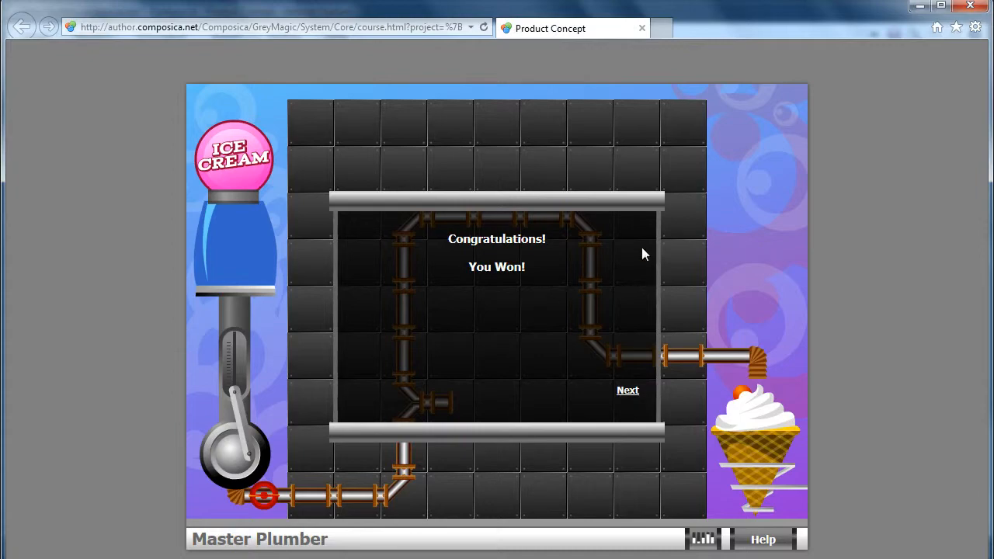
{"action": "left_click", "coordinate": [969, 6]}
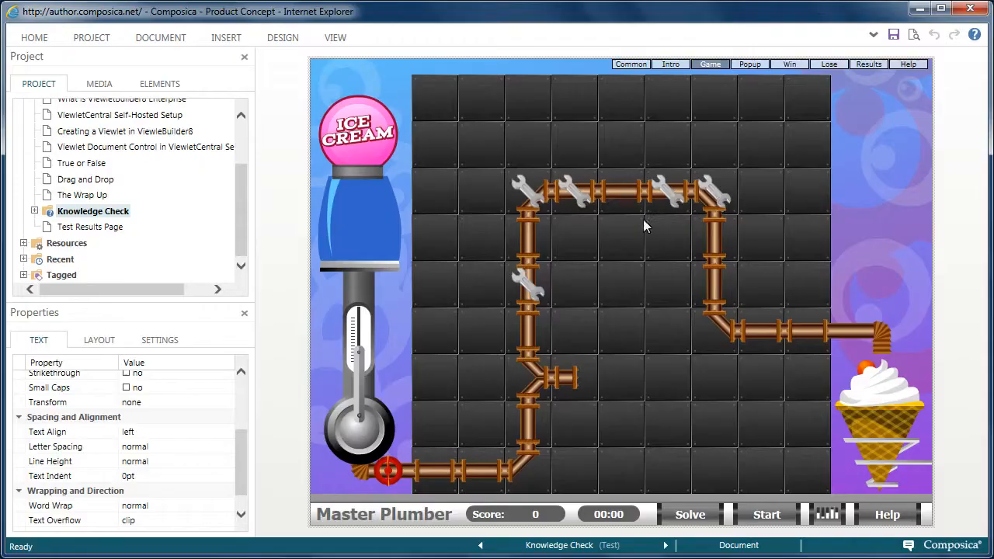